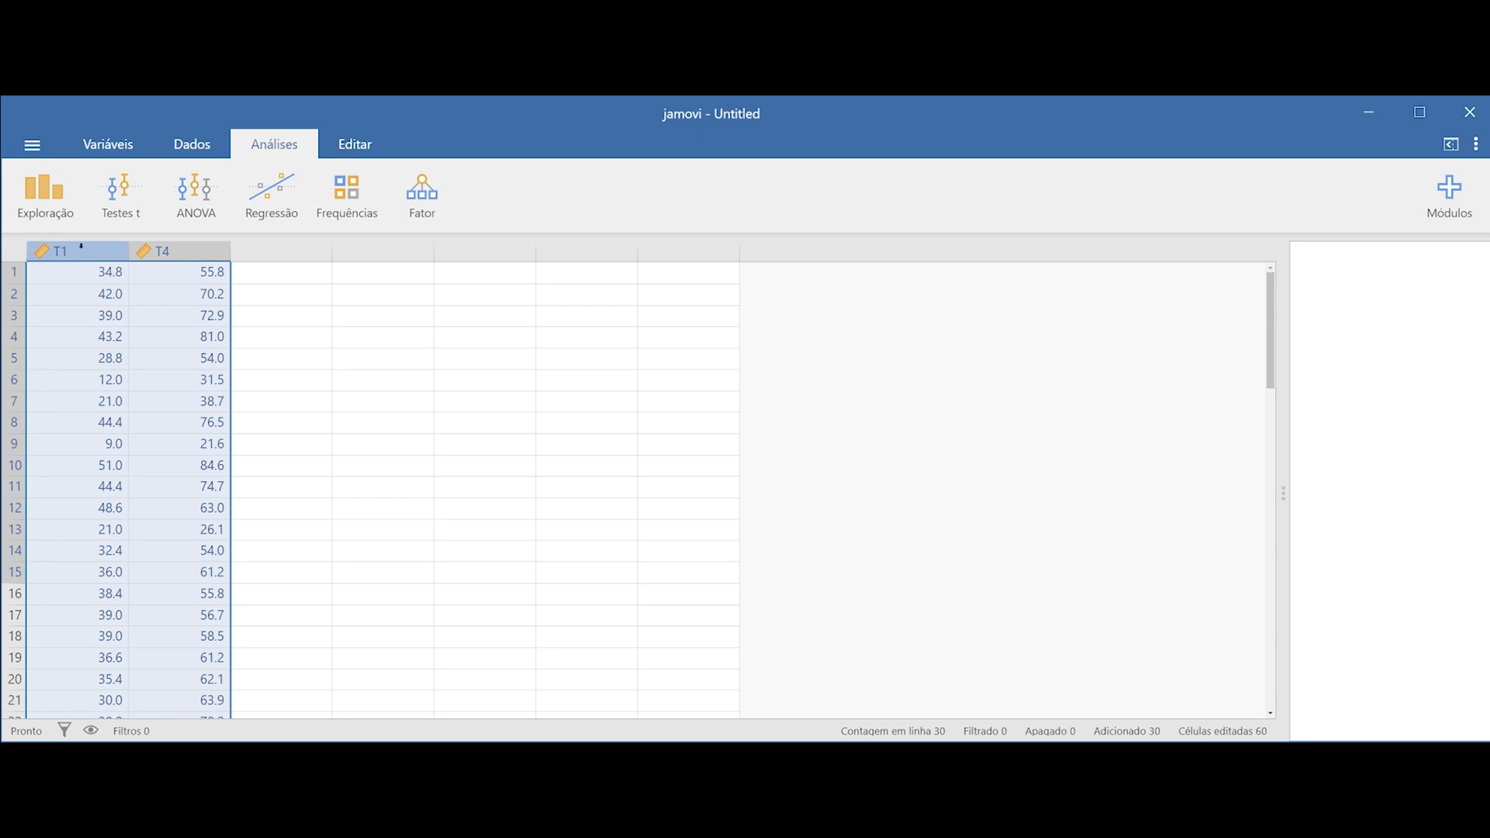
Examine the T1 and T4 columns and the paired values in the first three rows of the data sheet
left_click(80, 246)
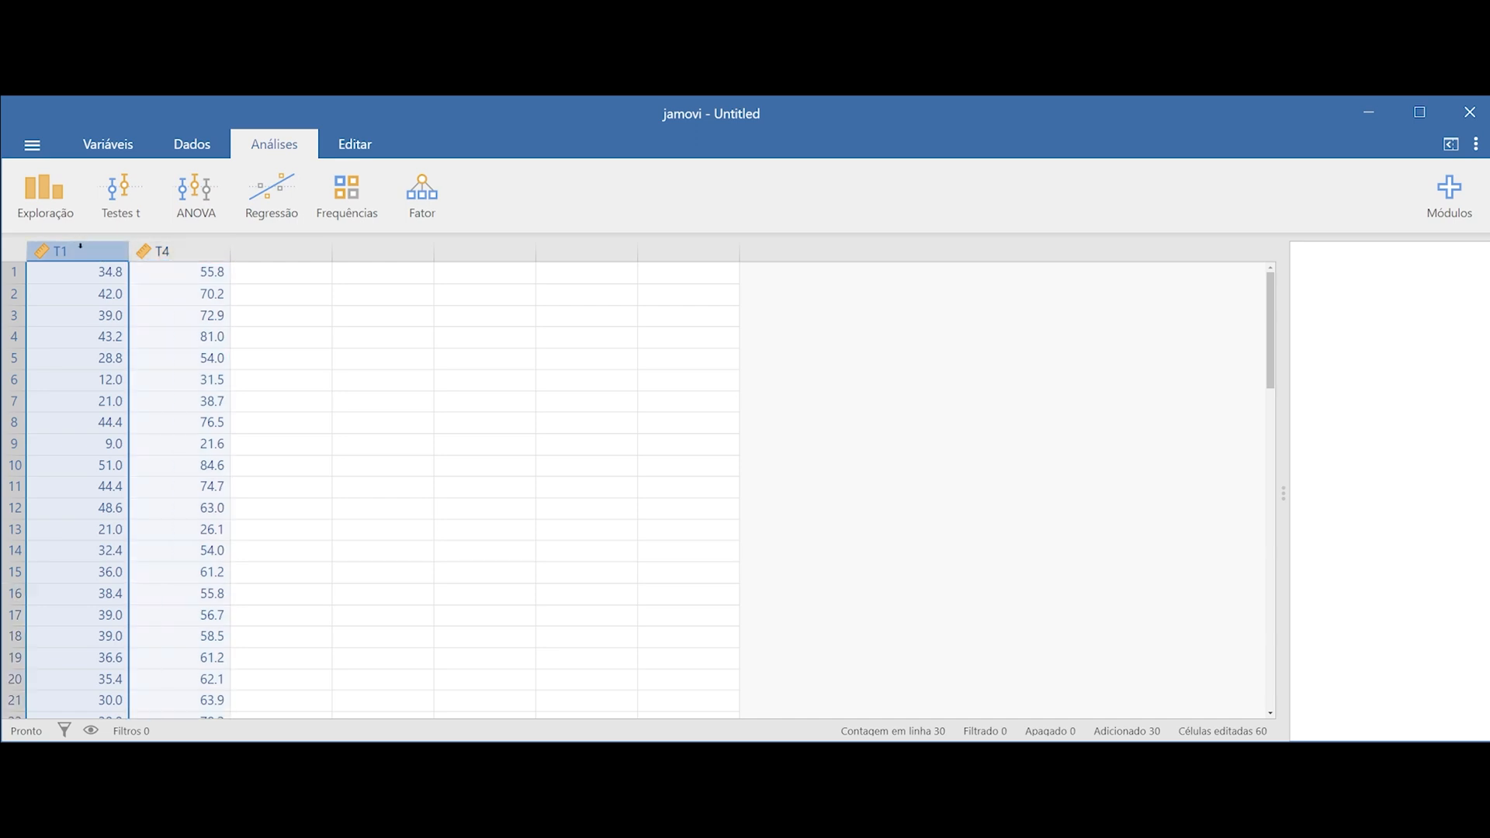
left_click(189, 249)
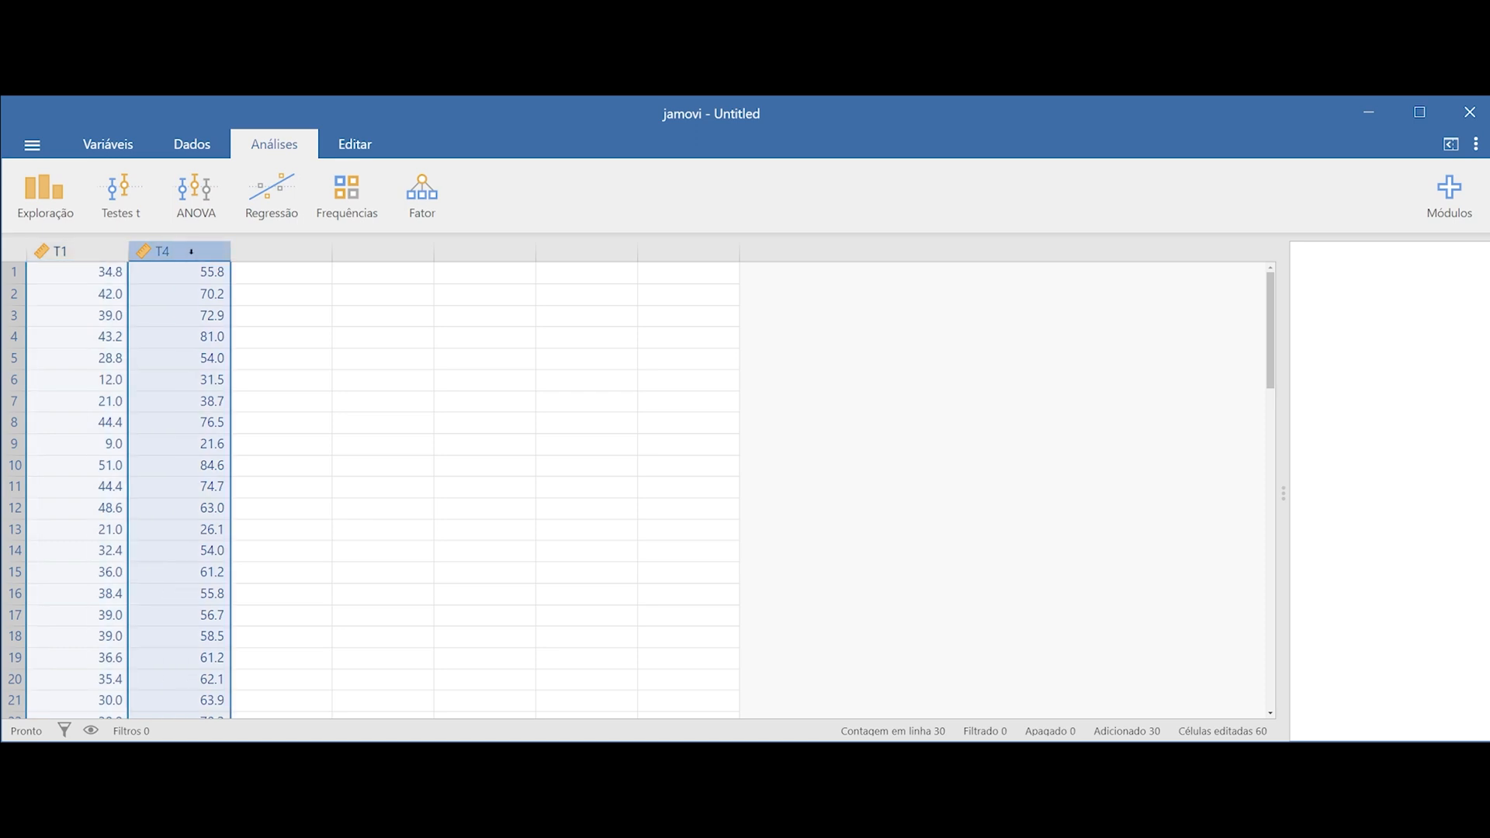
left_click(12, 271)
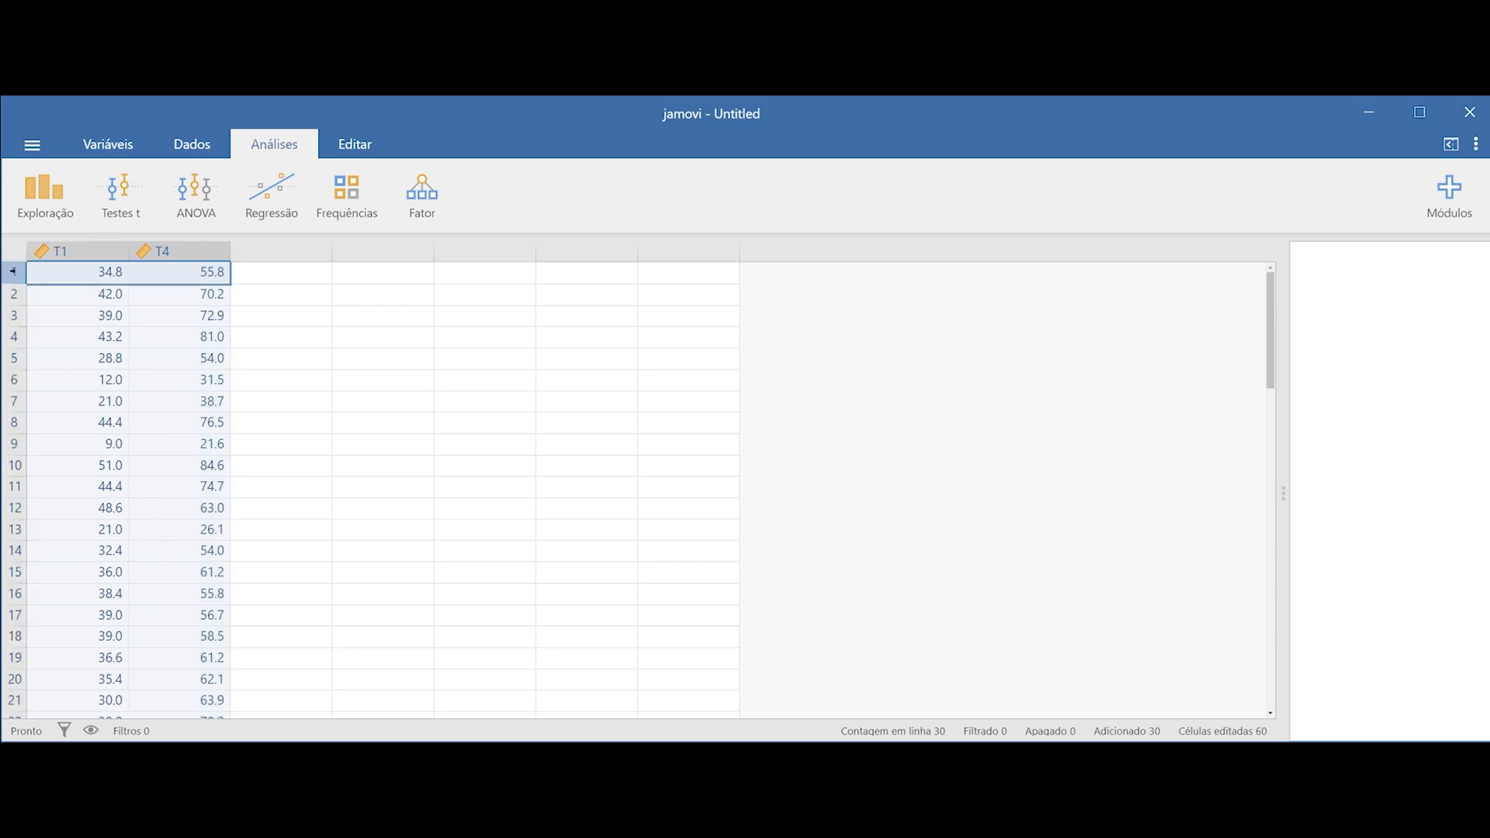
left_click(90, 269)
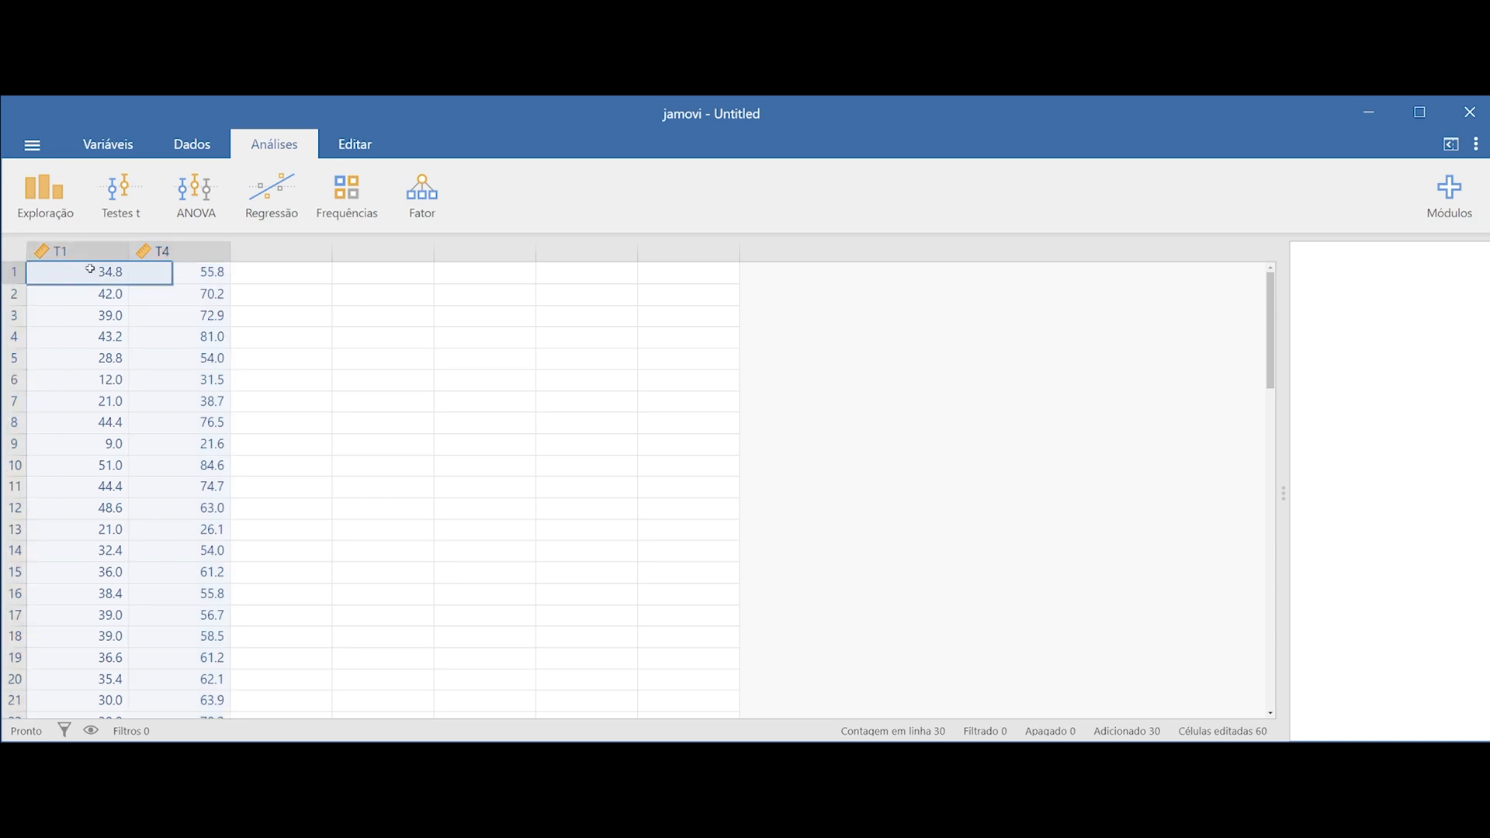
left_click(170, 272)
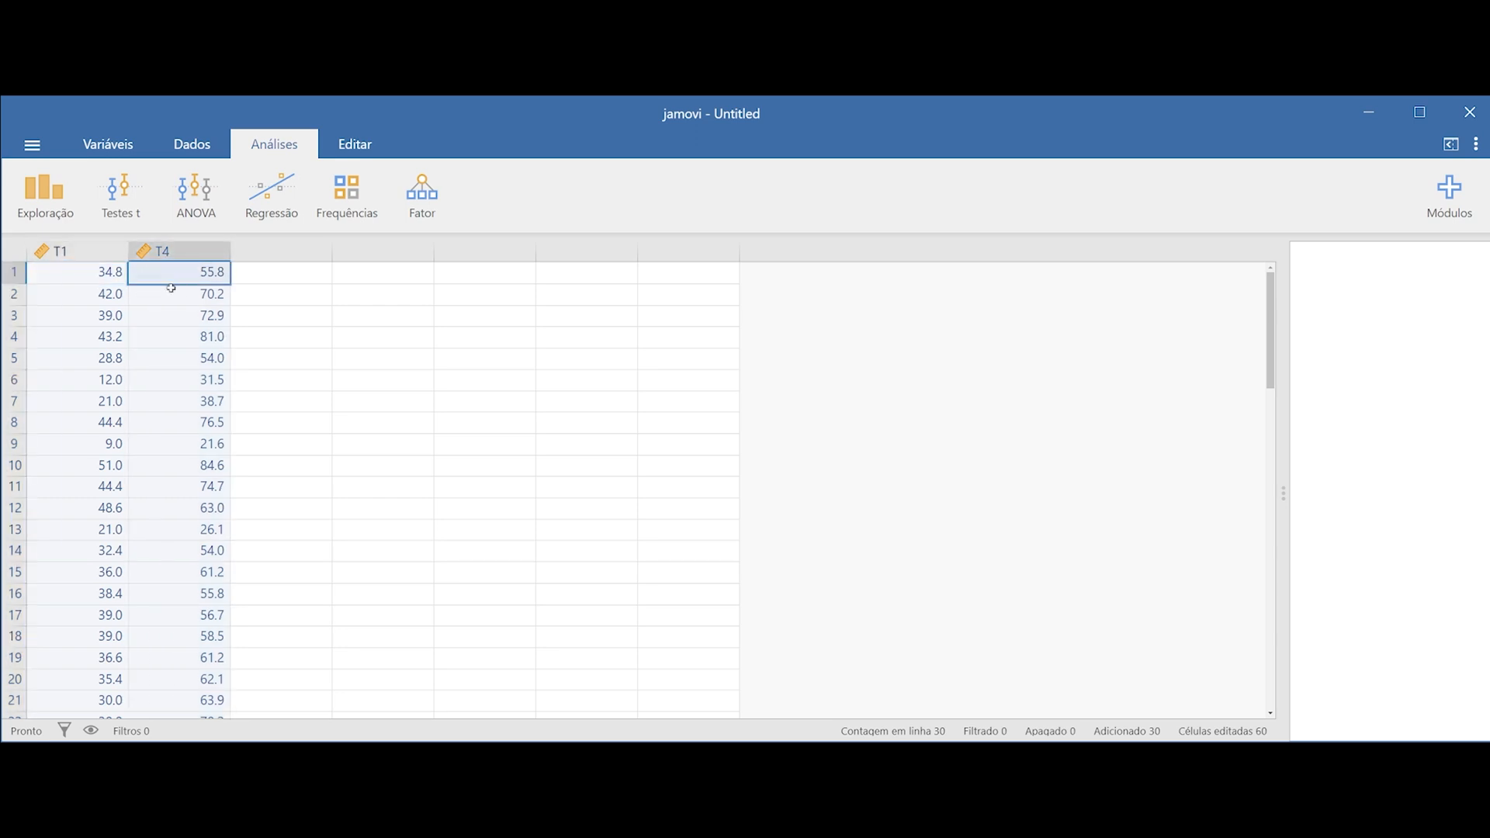
left_click(69, 298)
left_click(174, 297)
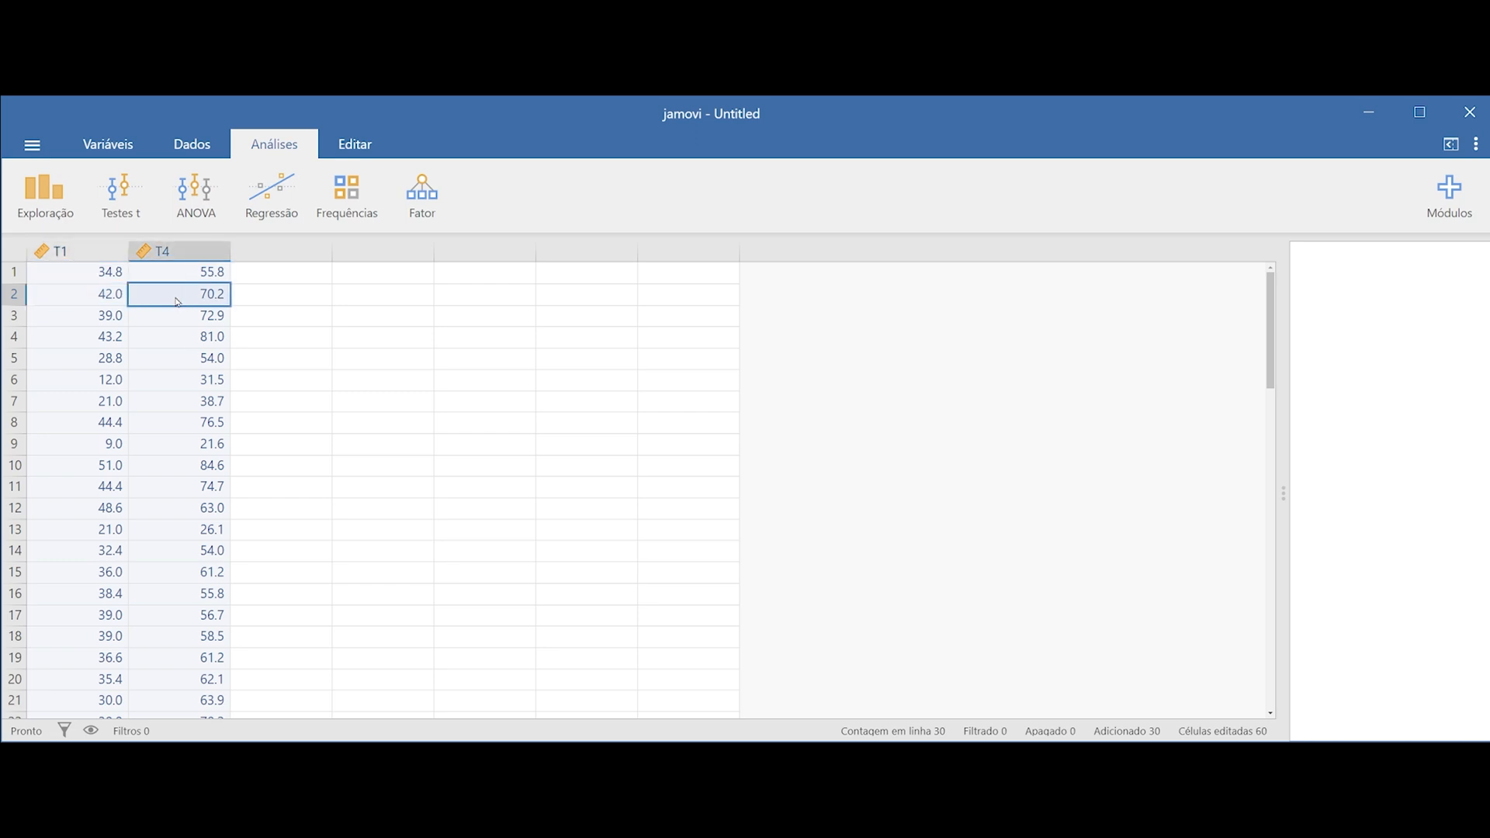
left_click(15, 294)
left_click(14, 317)
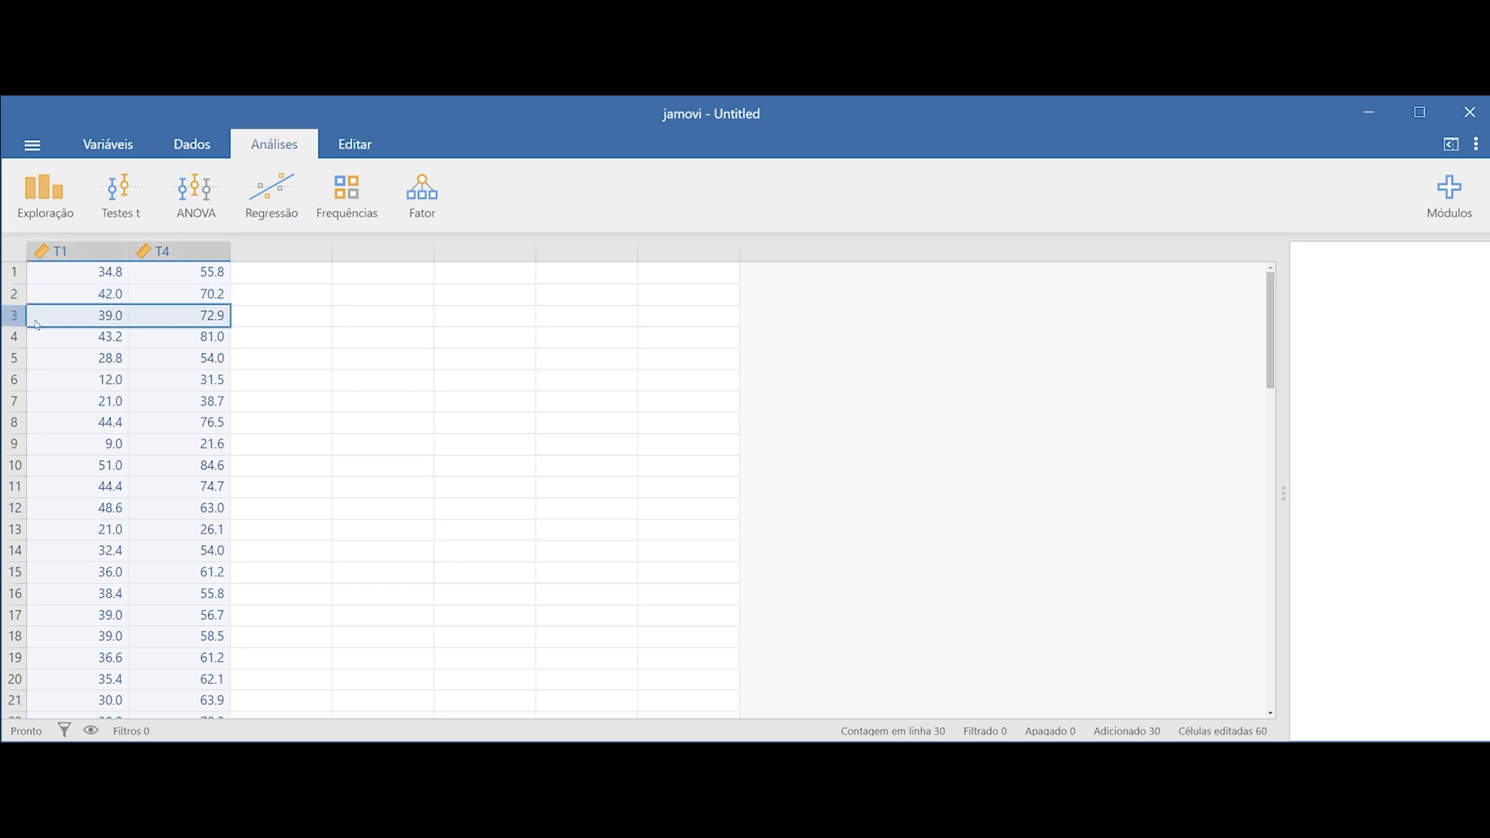
left_click(158, 299)
left_click(163, 315)
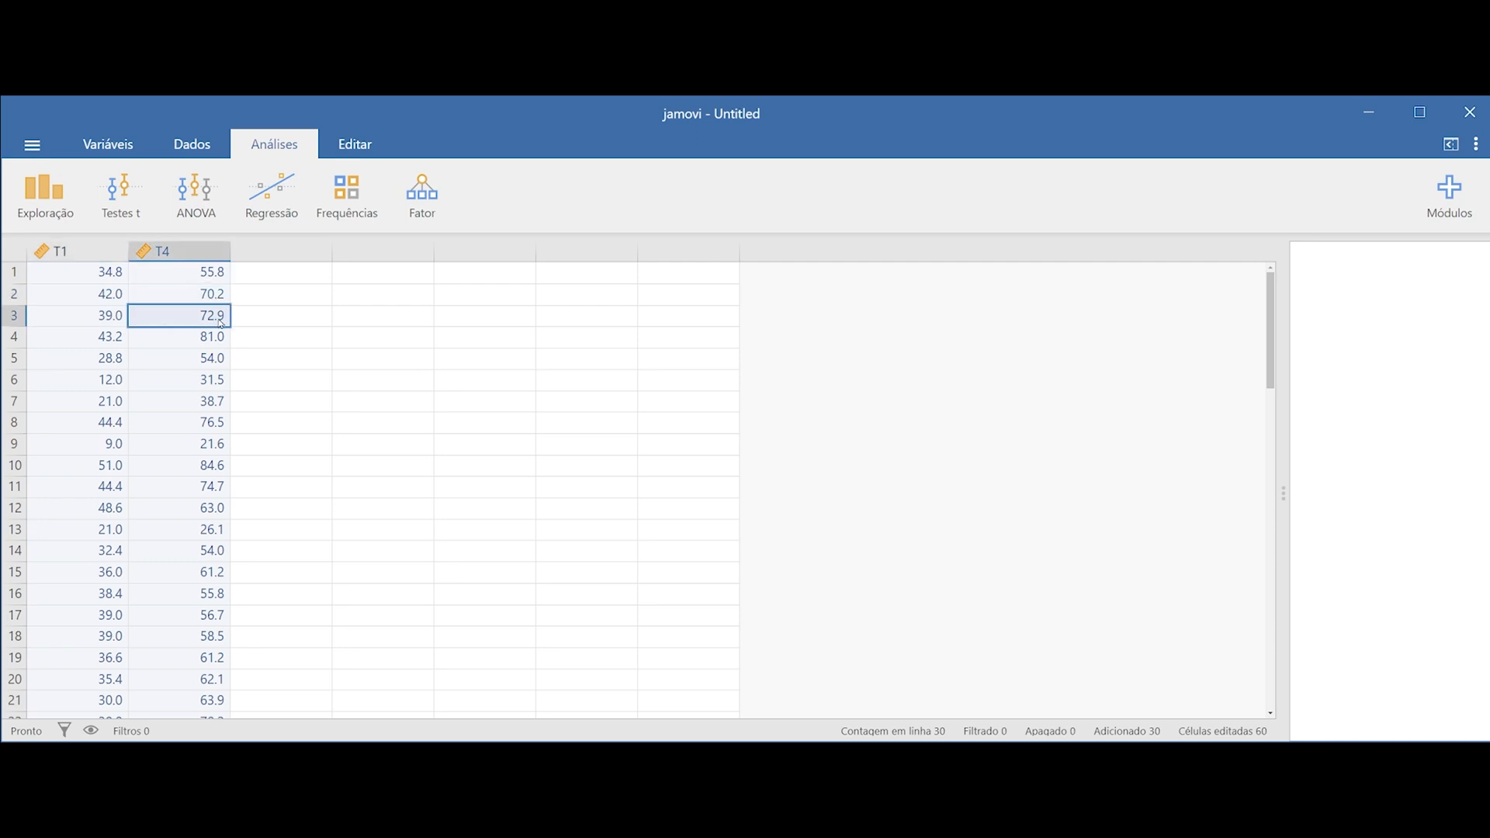
left_click(15, 249)
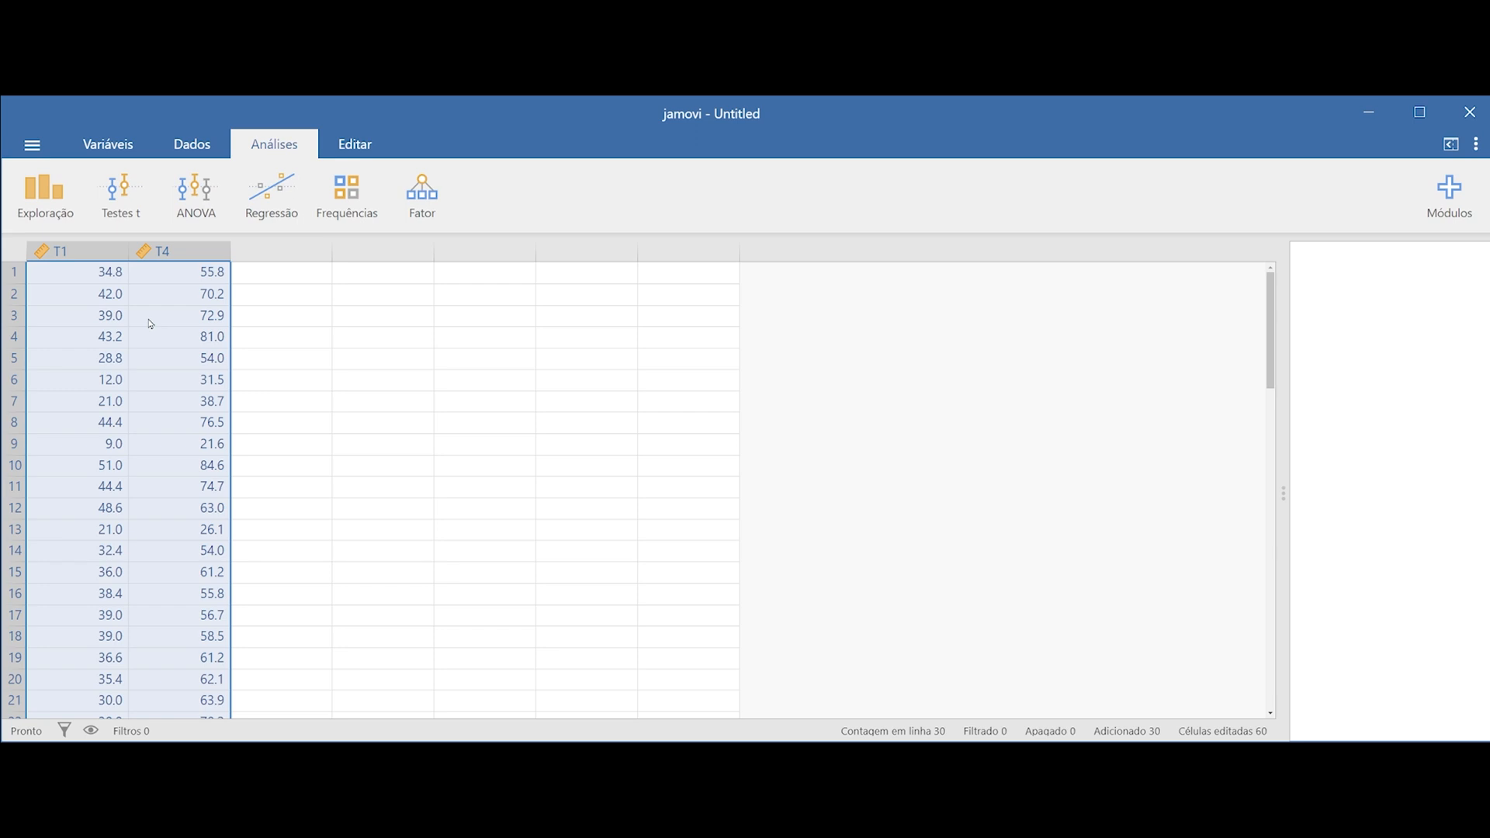
Create a paired-samples t-test with T1 and T4 as the paired variables, and widen the results area
left_click(121, 211)
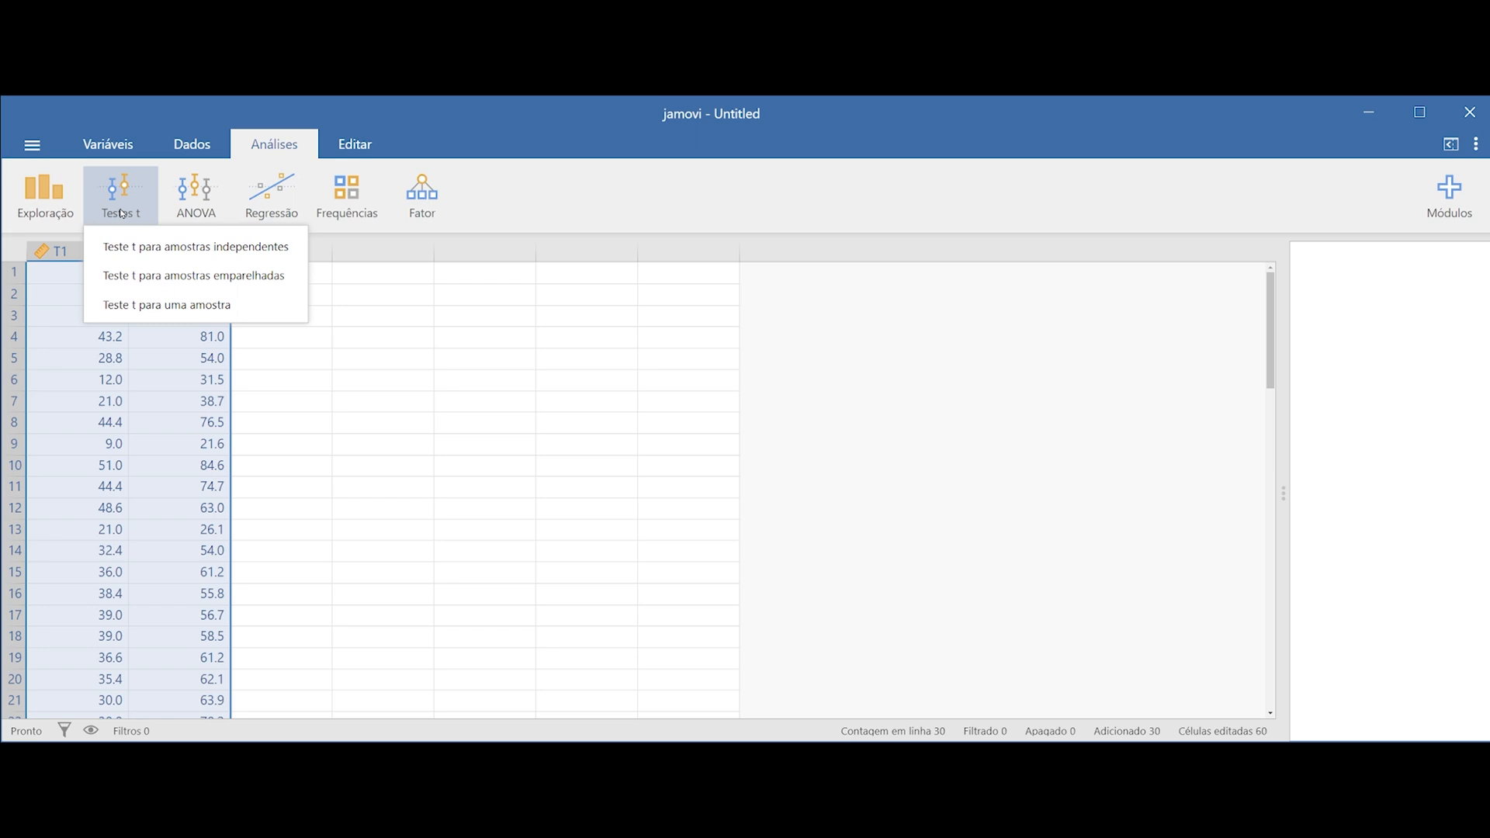
left_click(232, 277)
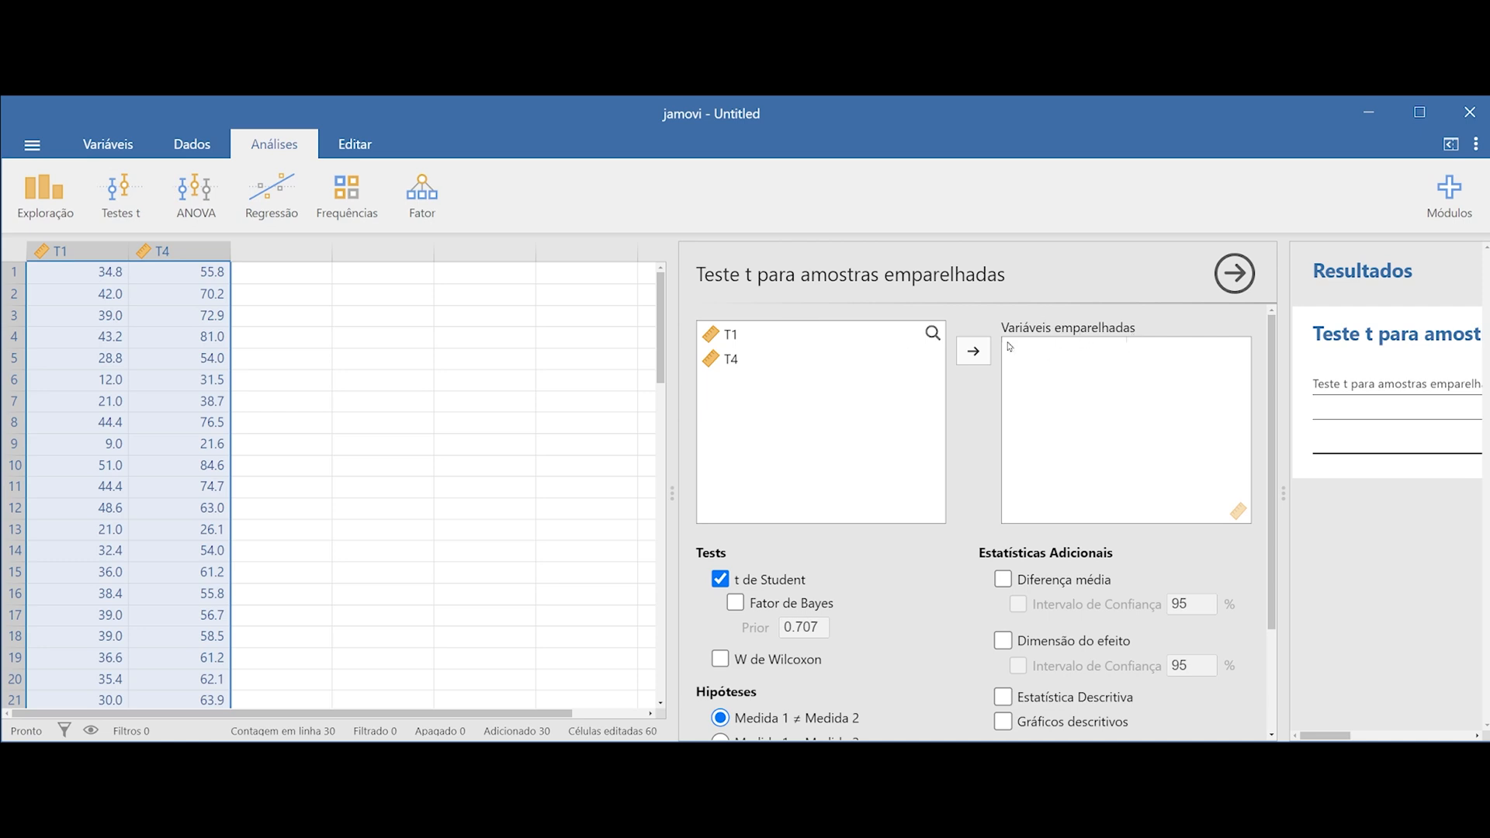
left_click_drag(731, 335, 1047, 382)
left_click_drag(729, 359, 1164, 351)
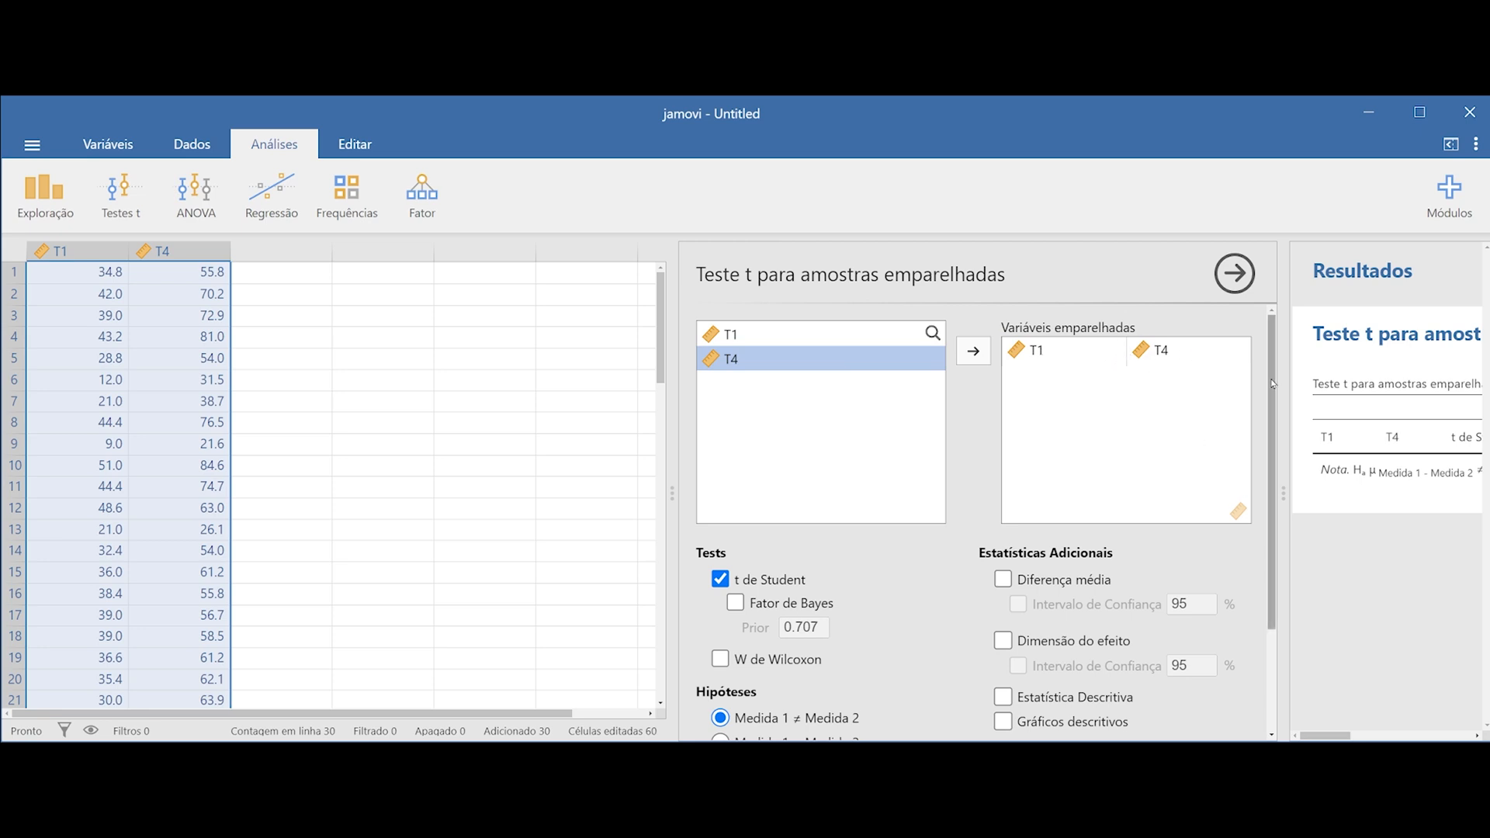
left_click_drag(1272, 384, 1272, 384)
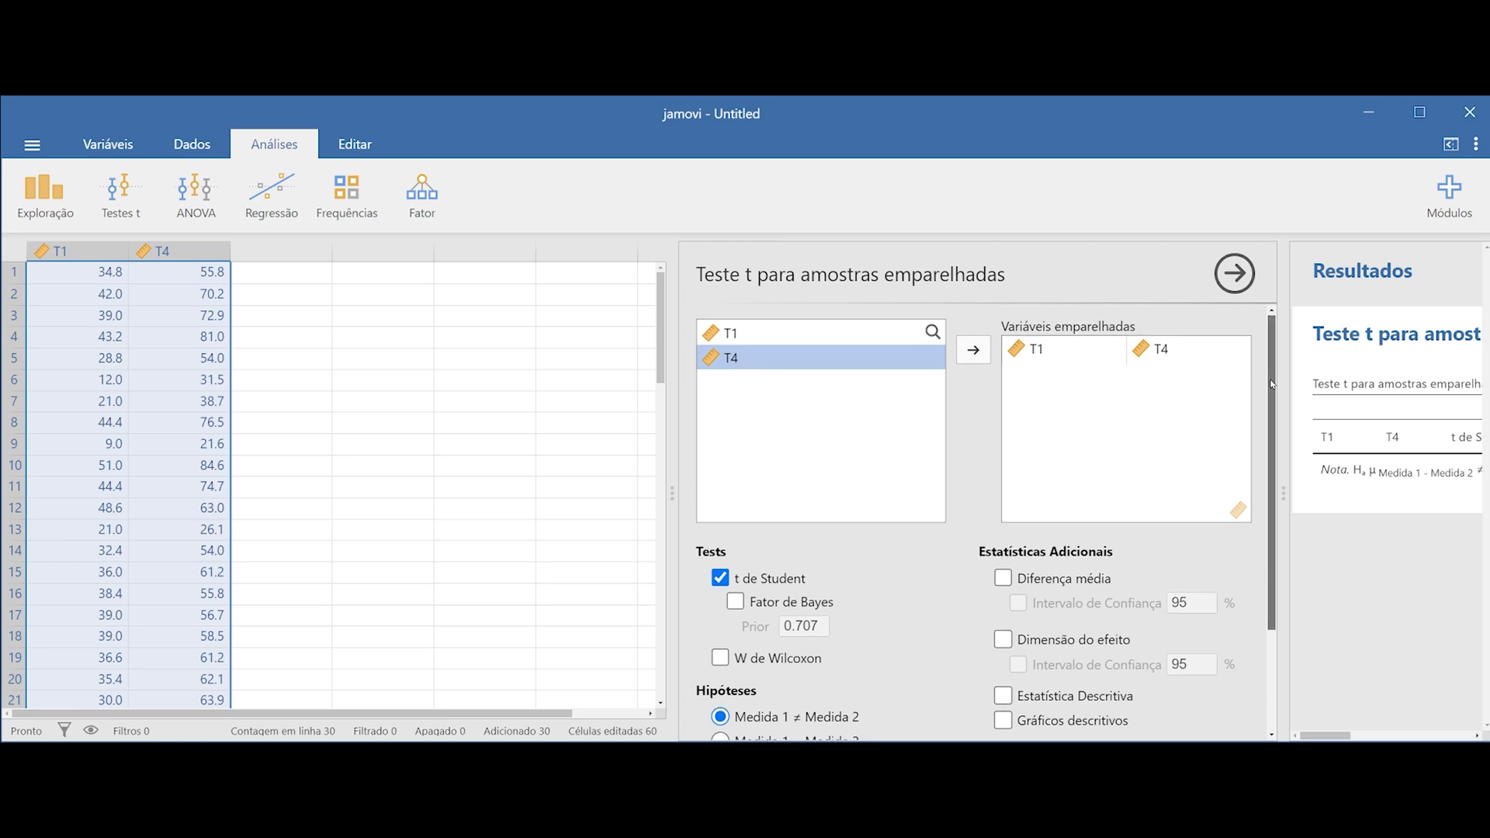
left_click_drag(670, 493, 161, 494)
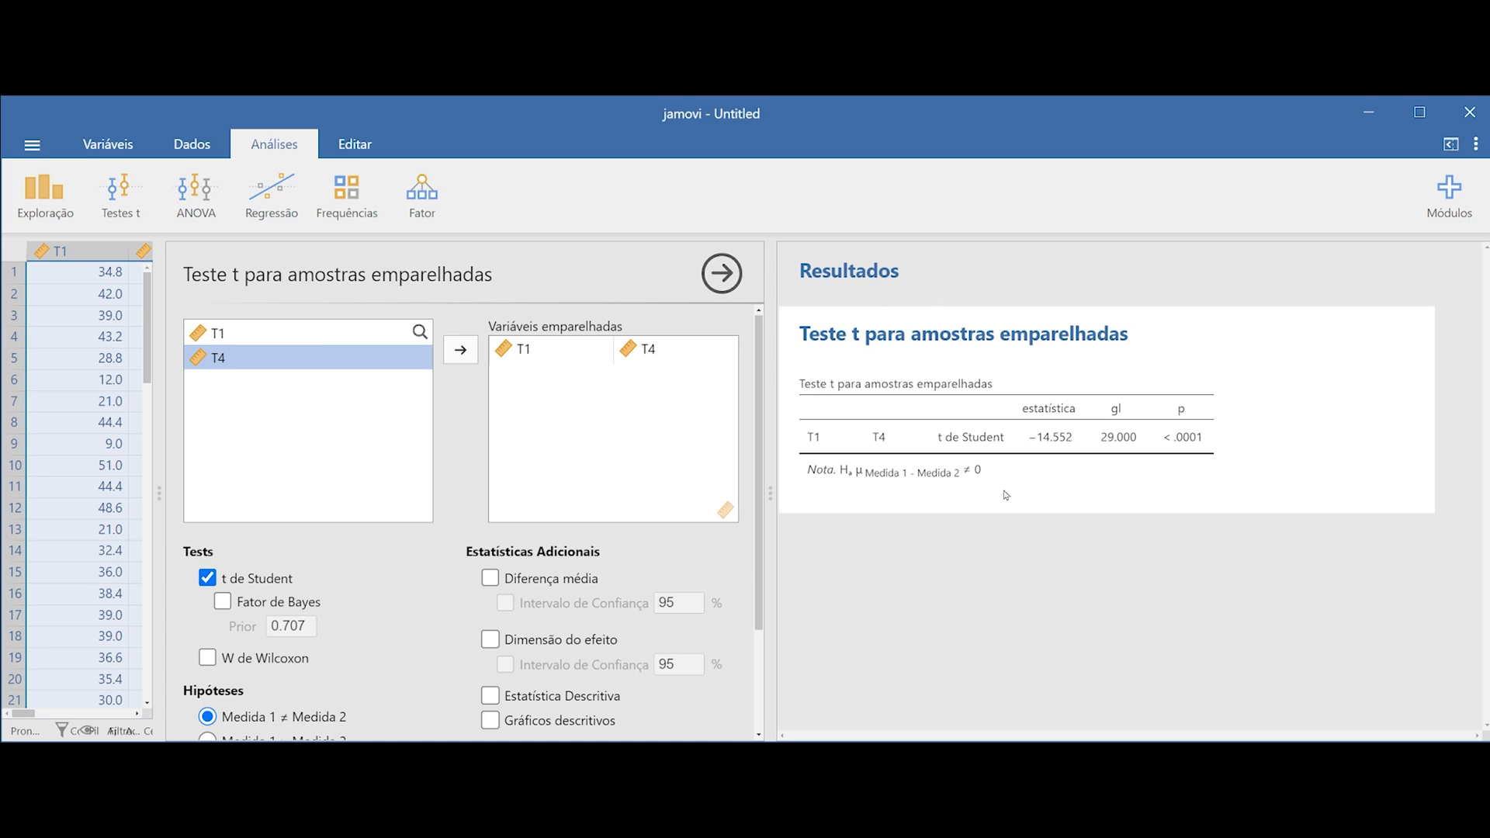
Enable the normality test for the paired t-test and set the hypothesis to Medida 1 < Medida 2
left_click_drag(759, 410, 759, 527)
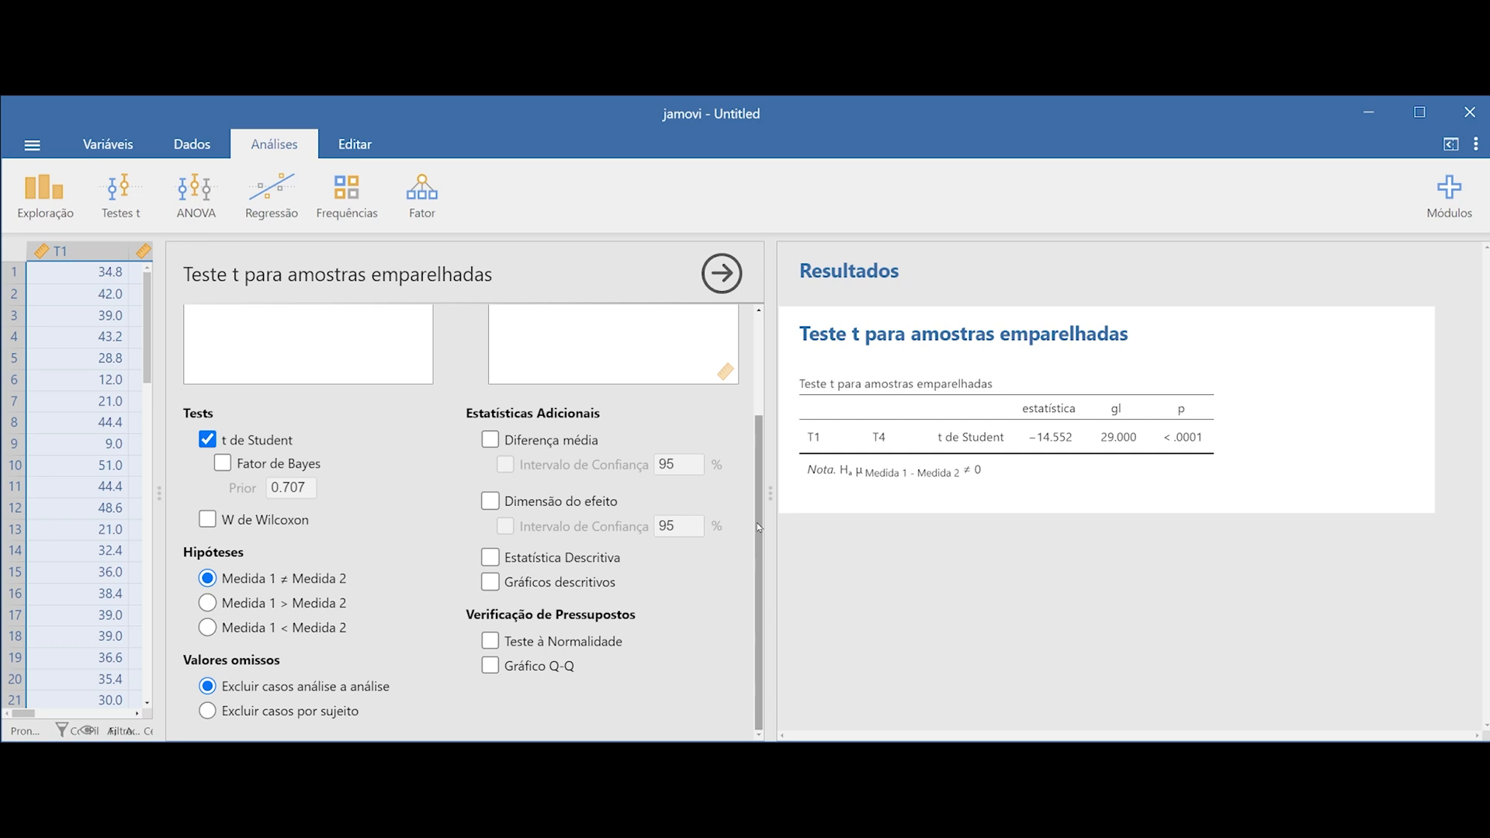
left_click(491, 644)
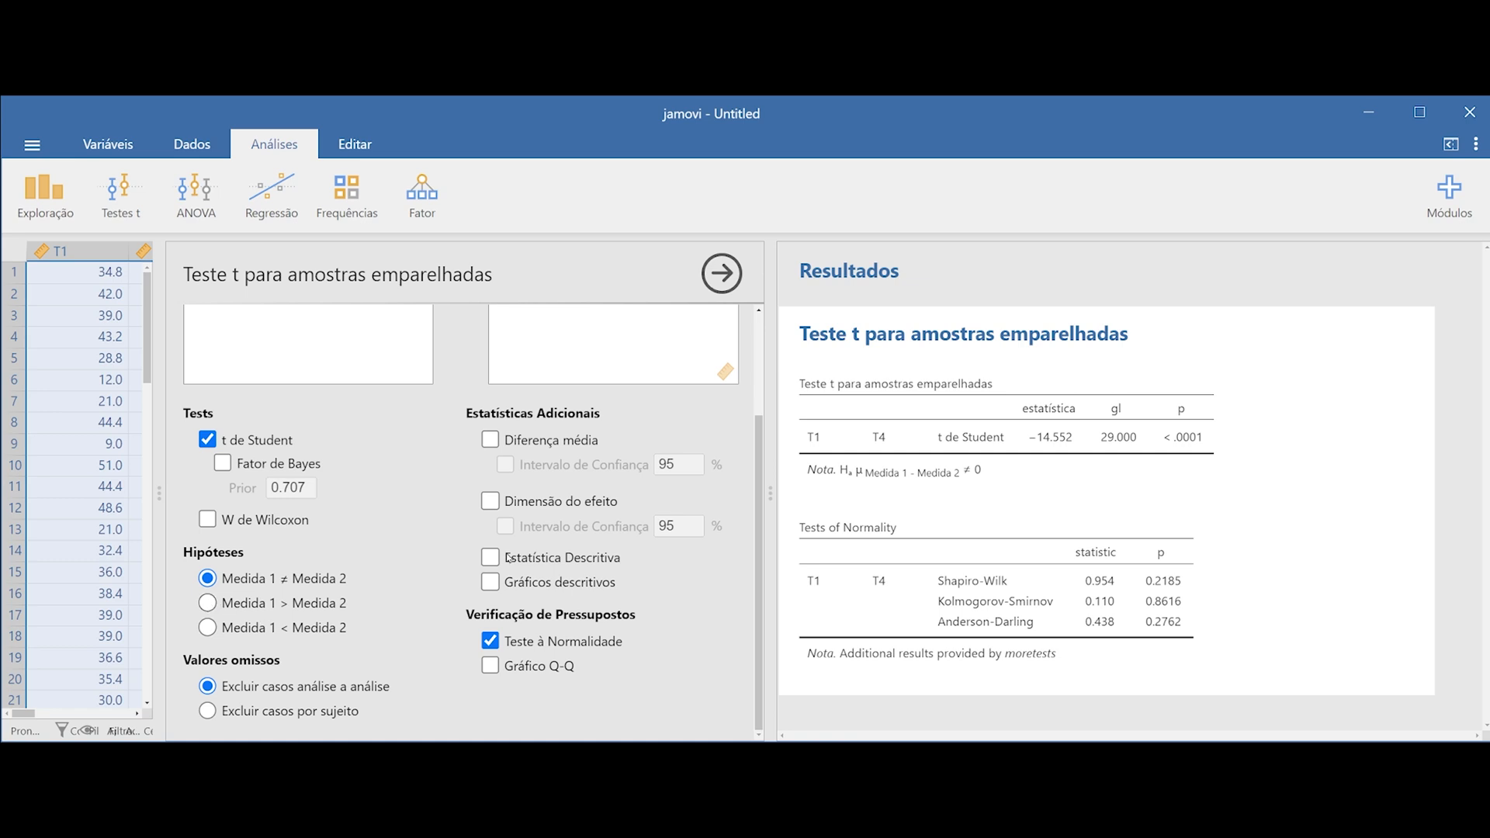
scroll(208, 625, "up", 3)
left_click(246, 630)
Add the effect size, descriptive statistics and descriptive plots to the paired t-test results
left_click(489, 502)
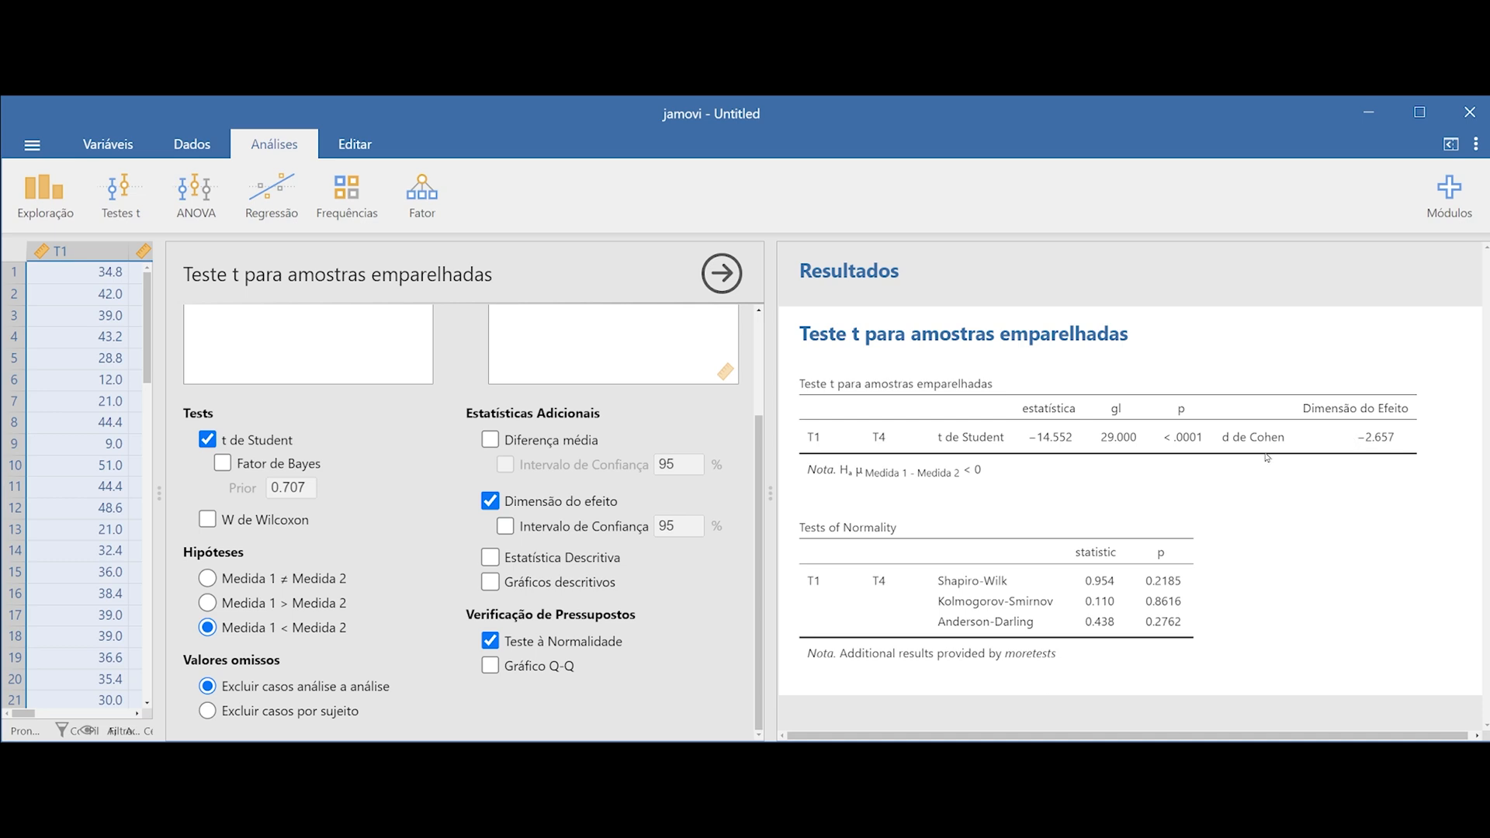
left_click(490, 557)
scroll(1154, 596, "down", 2)
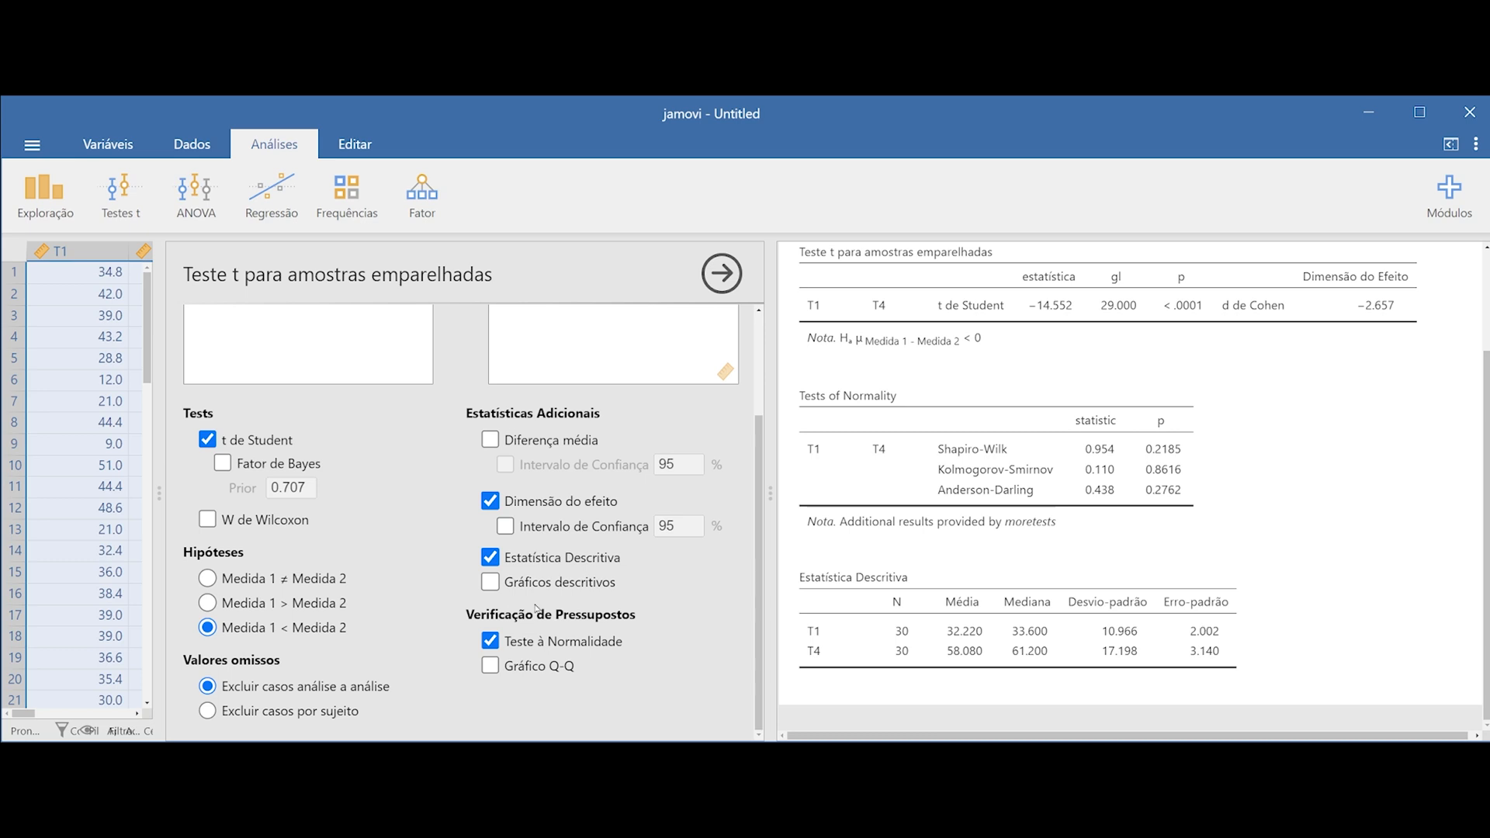
left_click(490, 582)
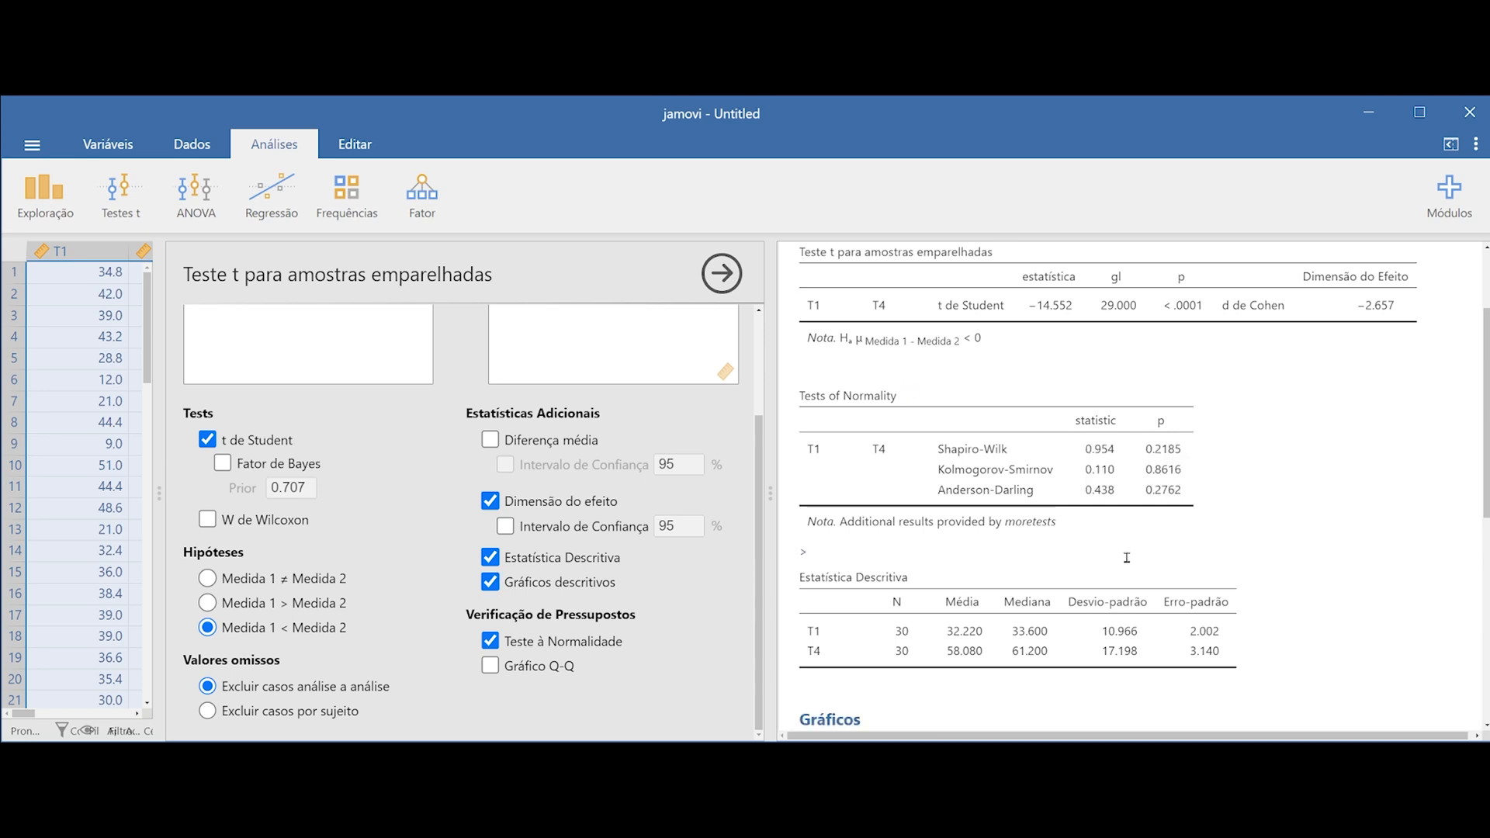
scroll(1141, 516, "down", 4)
scroll(1144, 514, "down", 2)
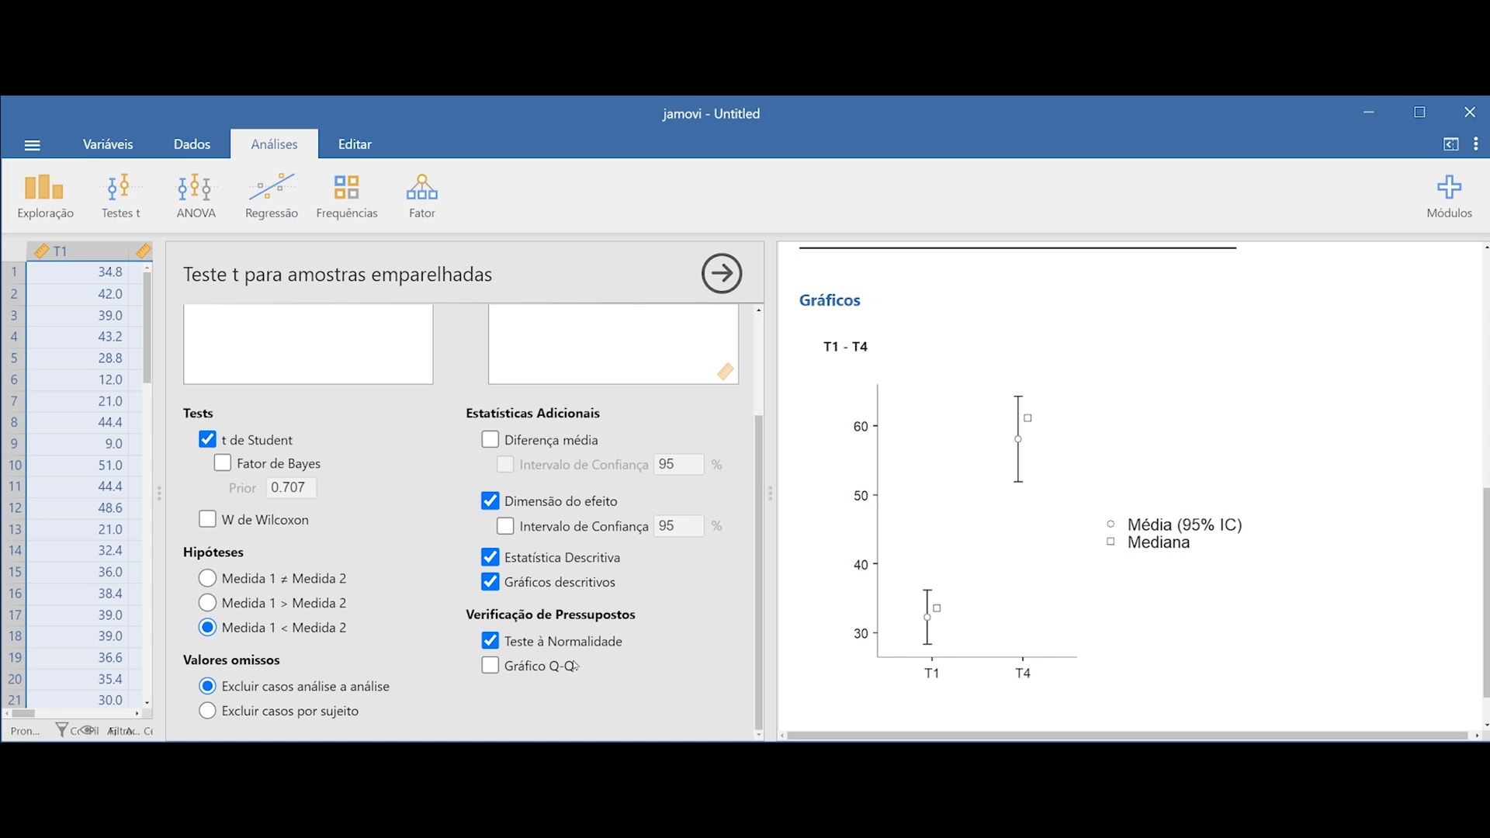
scroll(760, 510, "up", 1)
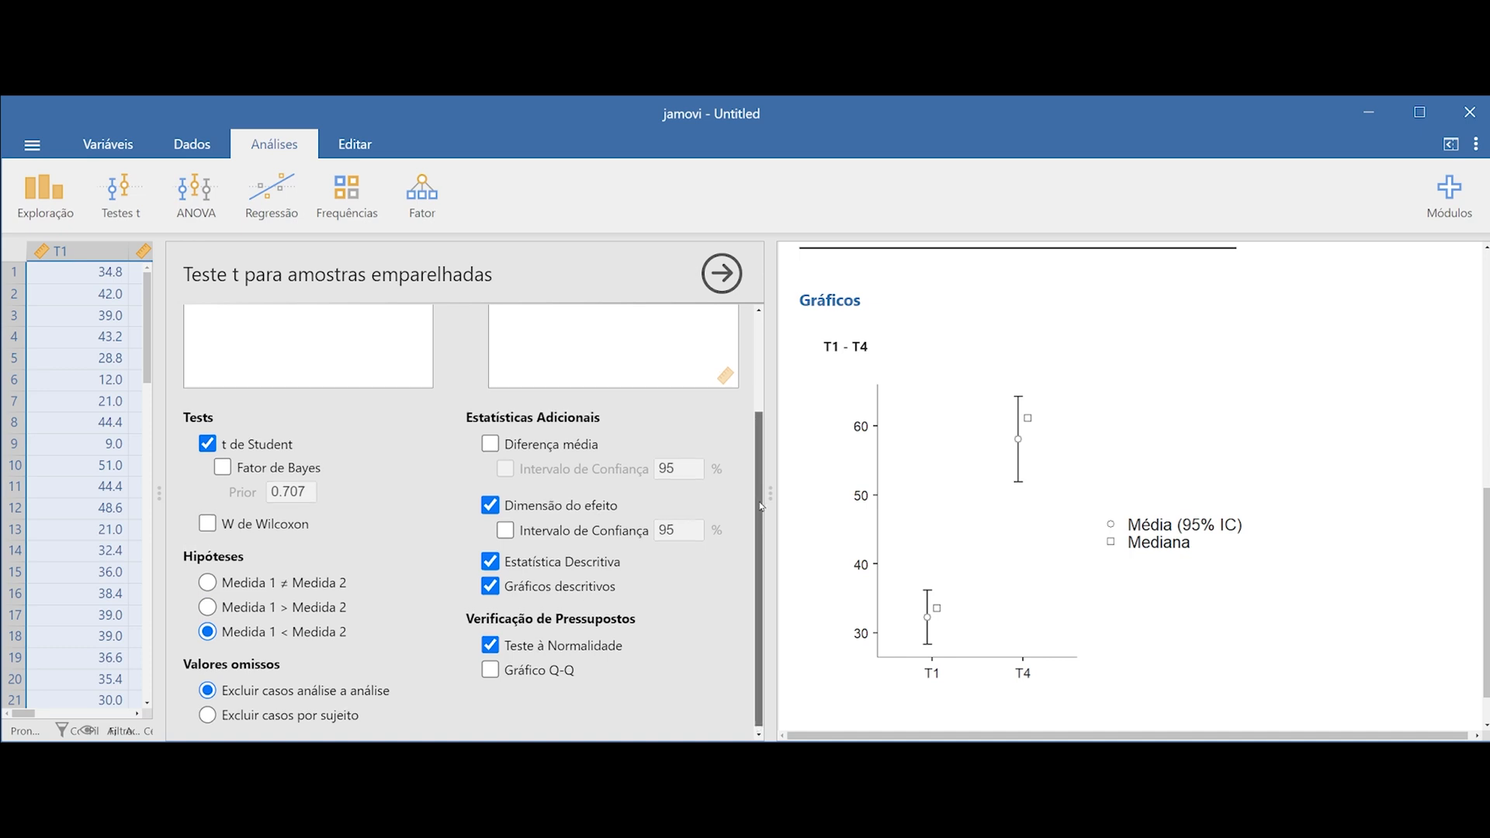
scroll(759, 510, "down", 1)
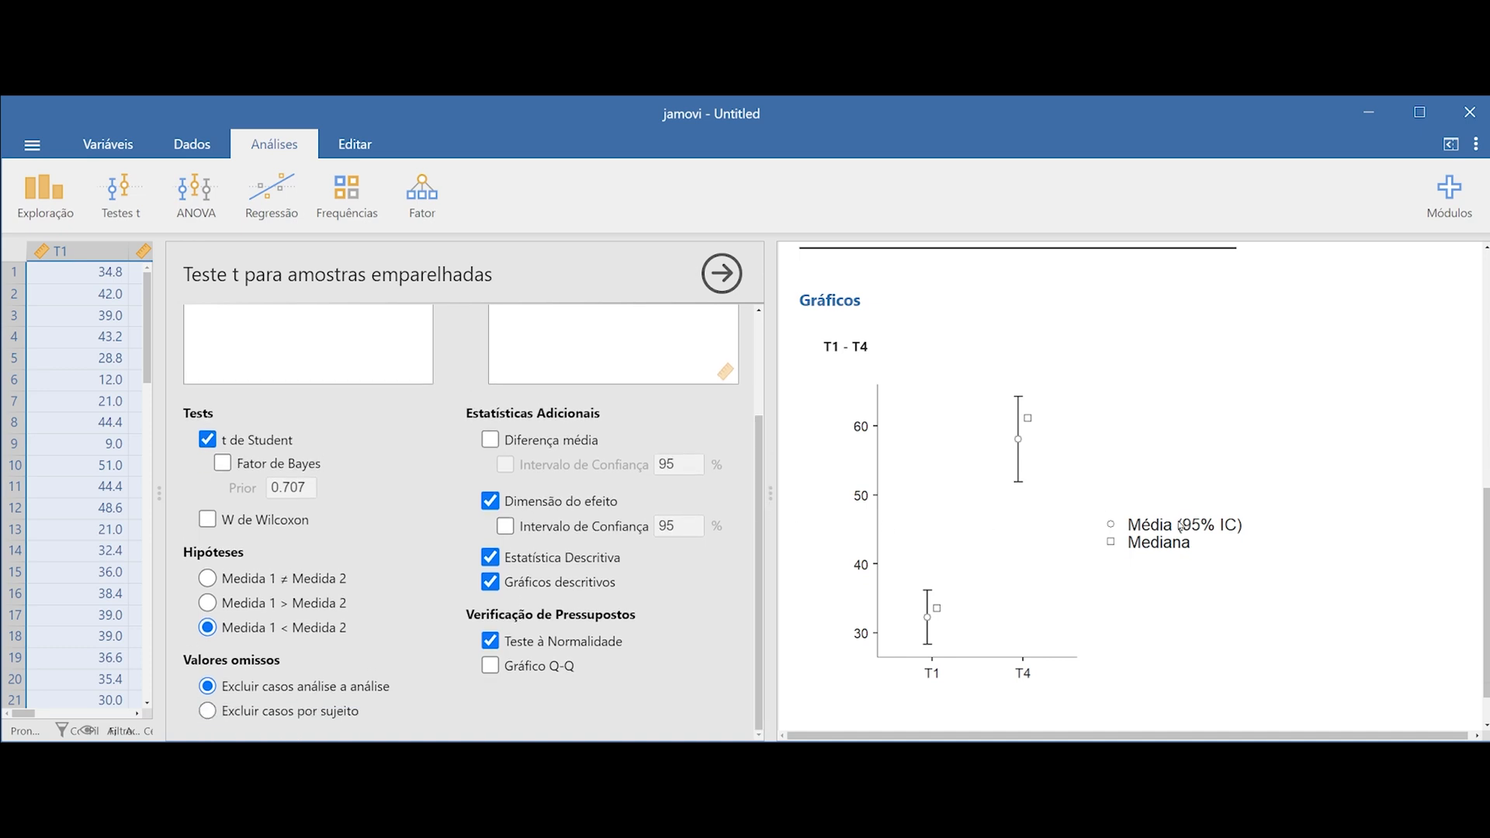
scroll(1178, 525, "up", 5)
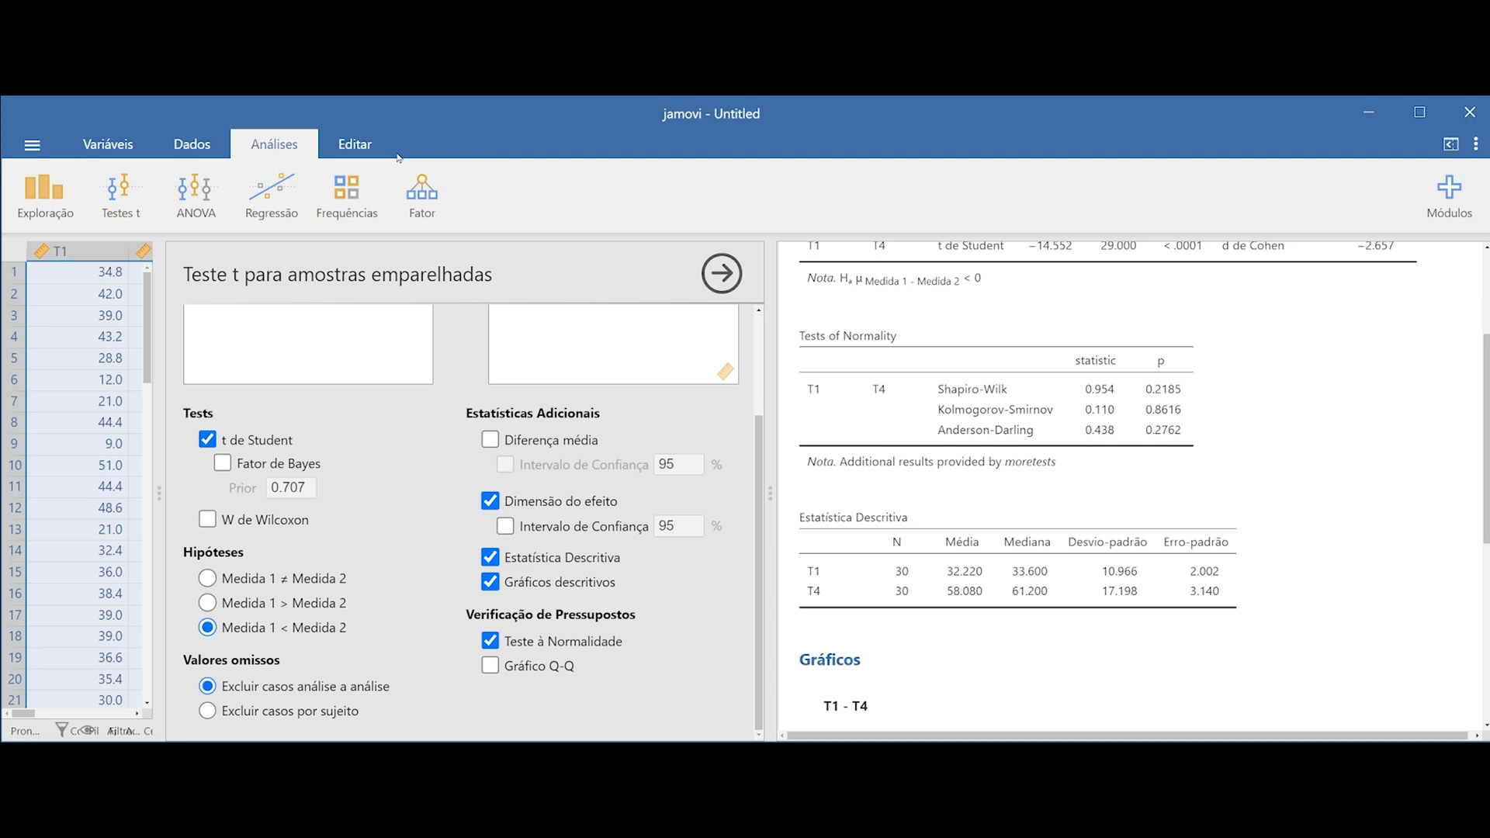
Review the T1 and T4 columns in the full data sheet and reopen the paired t-test options
left_click(192, 145)
left_click(98, 248)
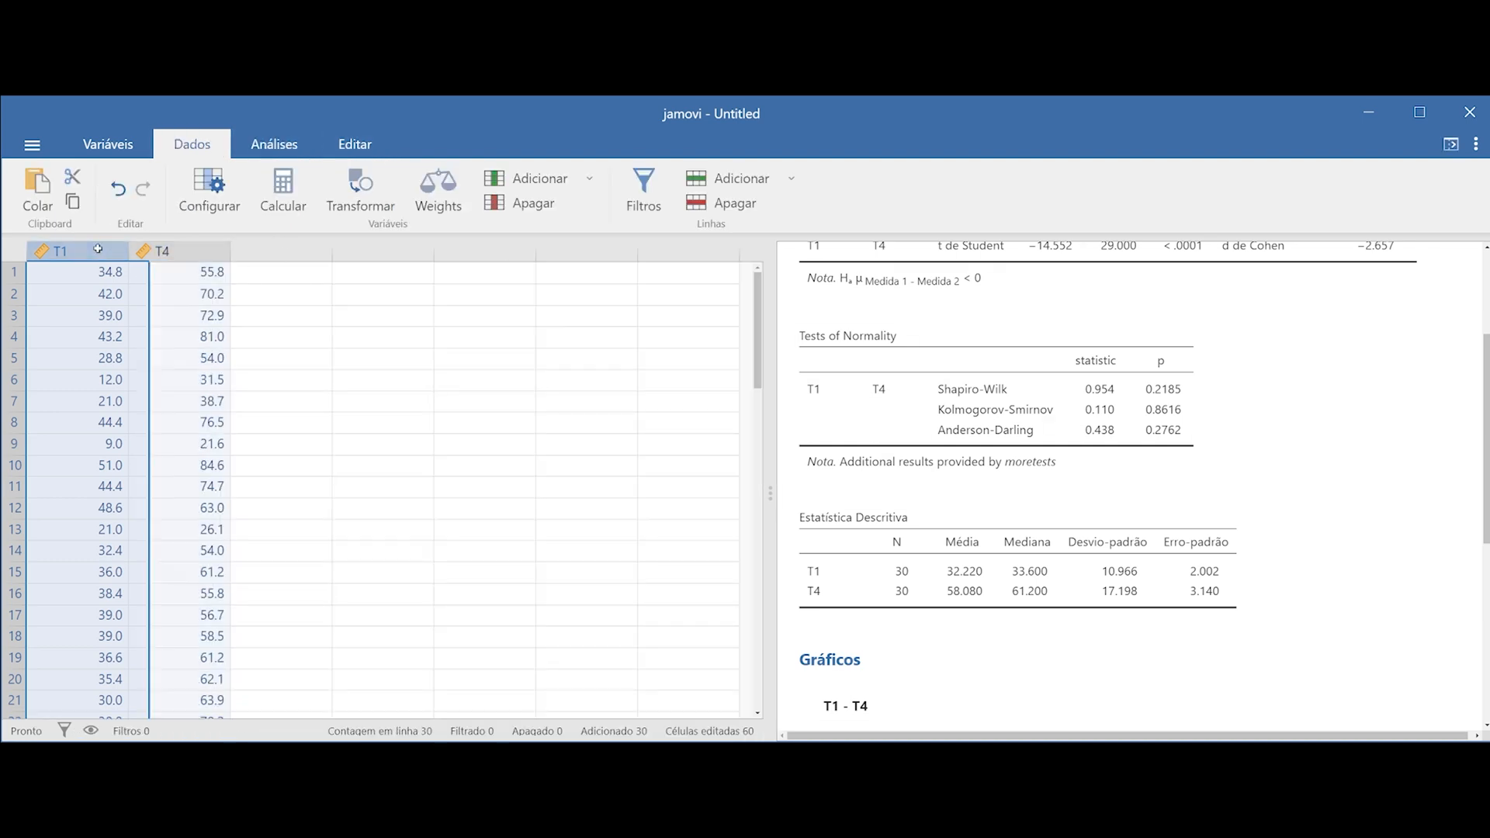
left_click(165, 250, "shift")
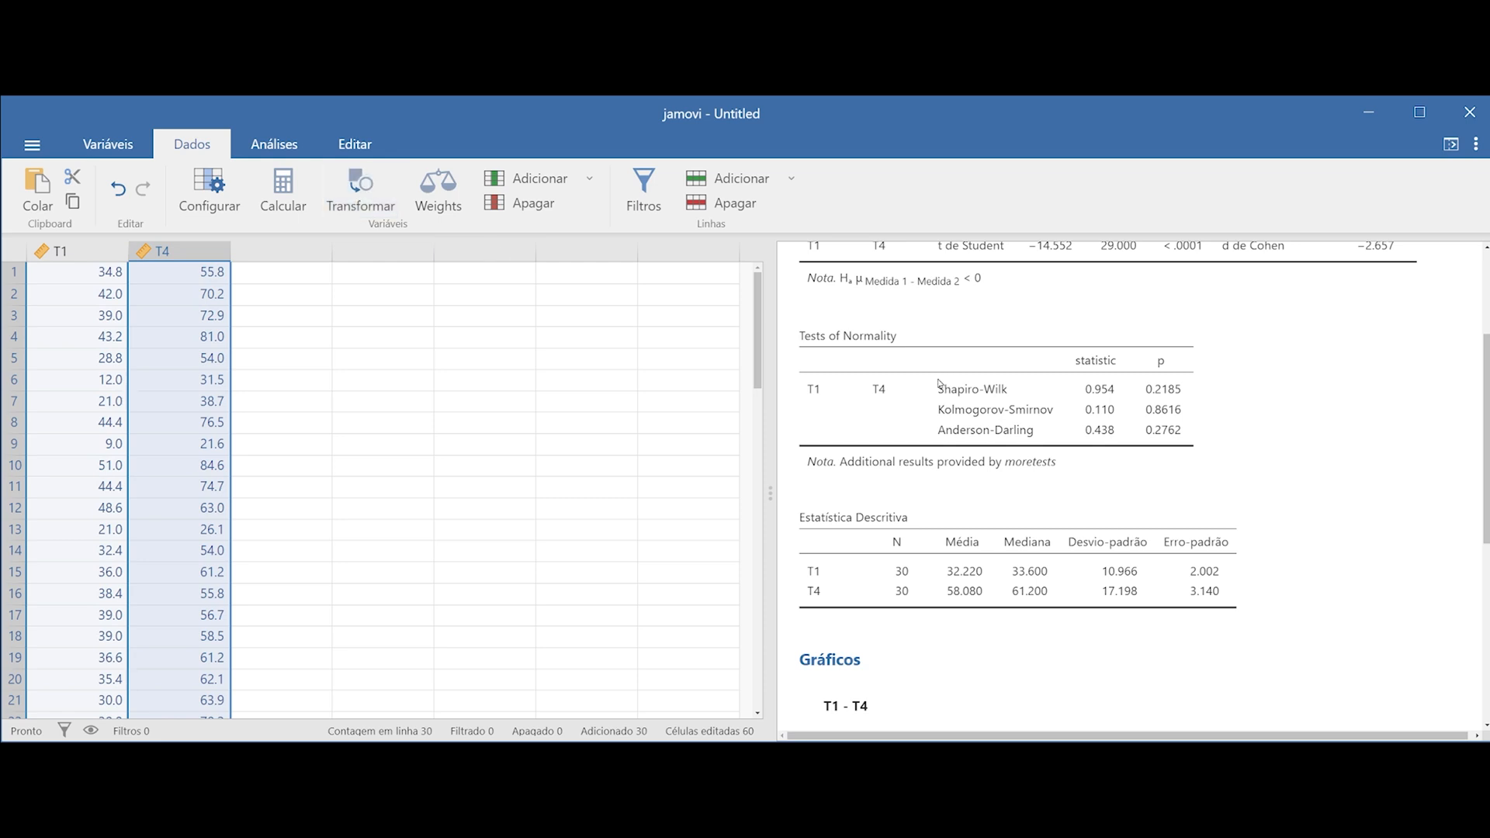
left_click(962, 402)
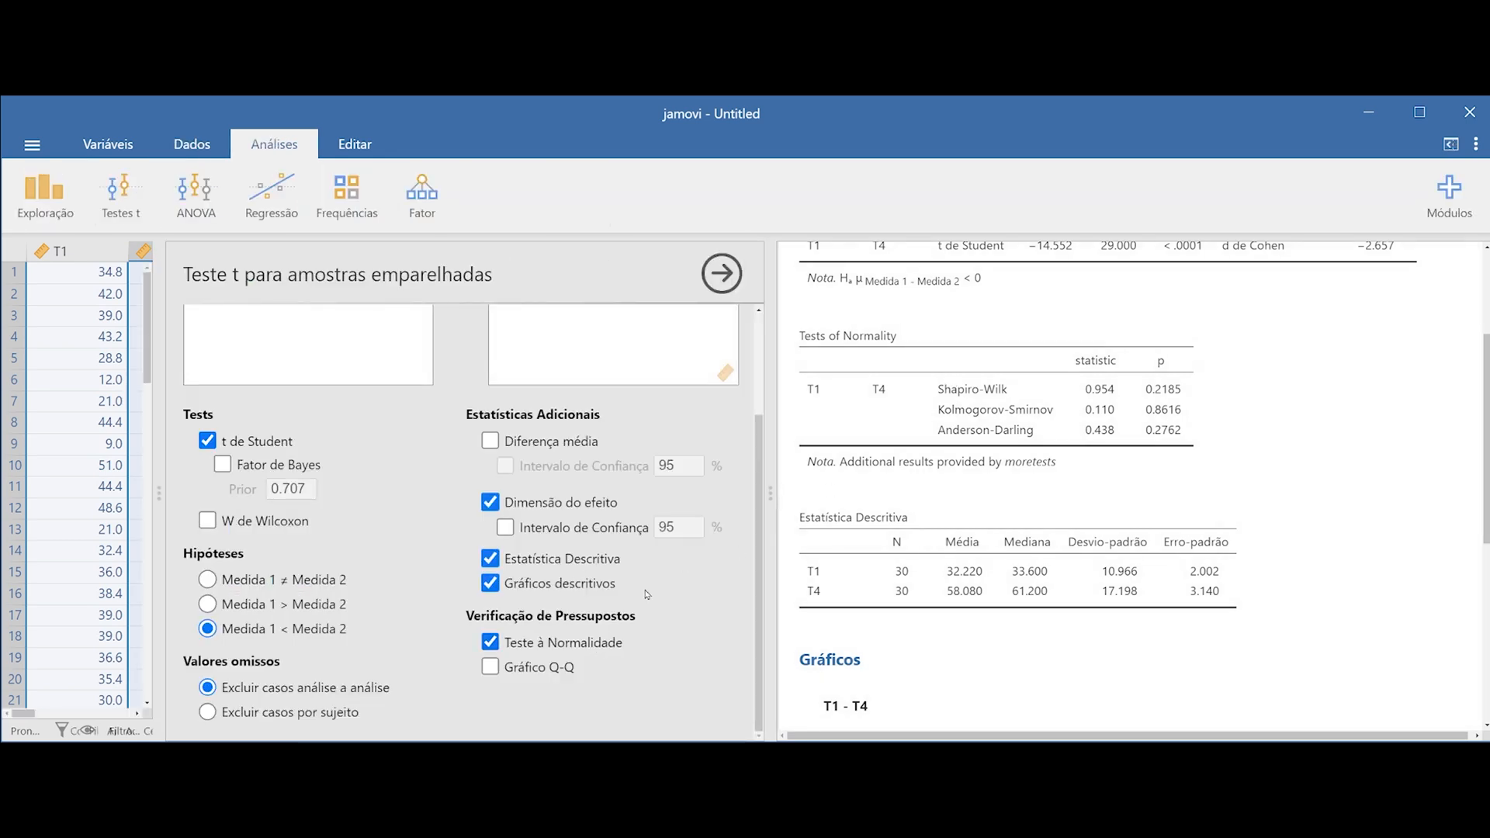
Replace Student's t with the Wilcoxon W test in the paired-samples analysis
left_click(208, 522)
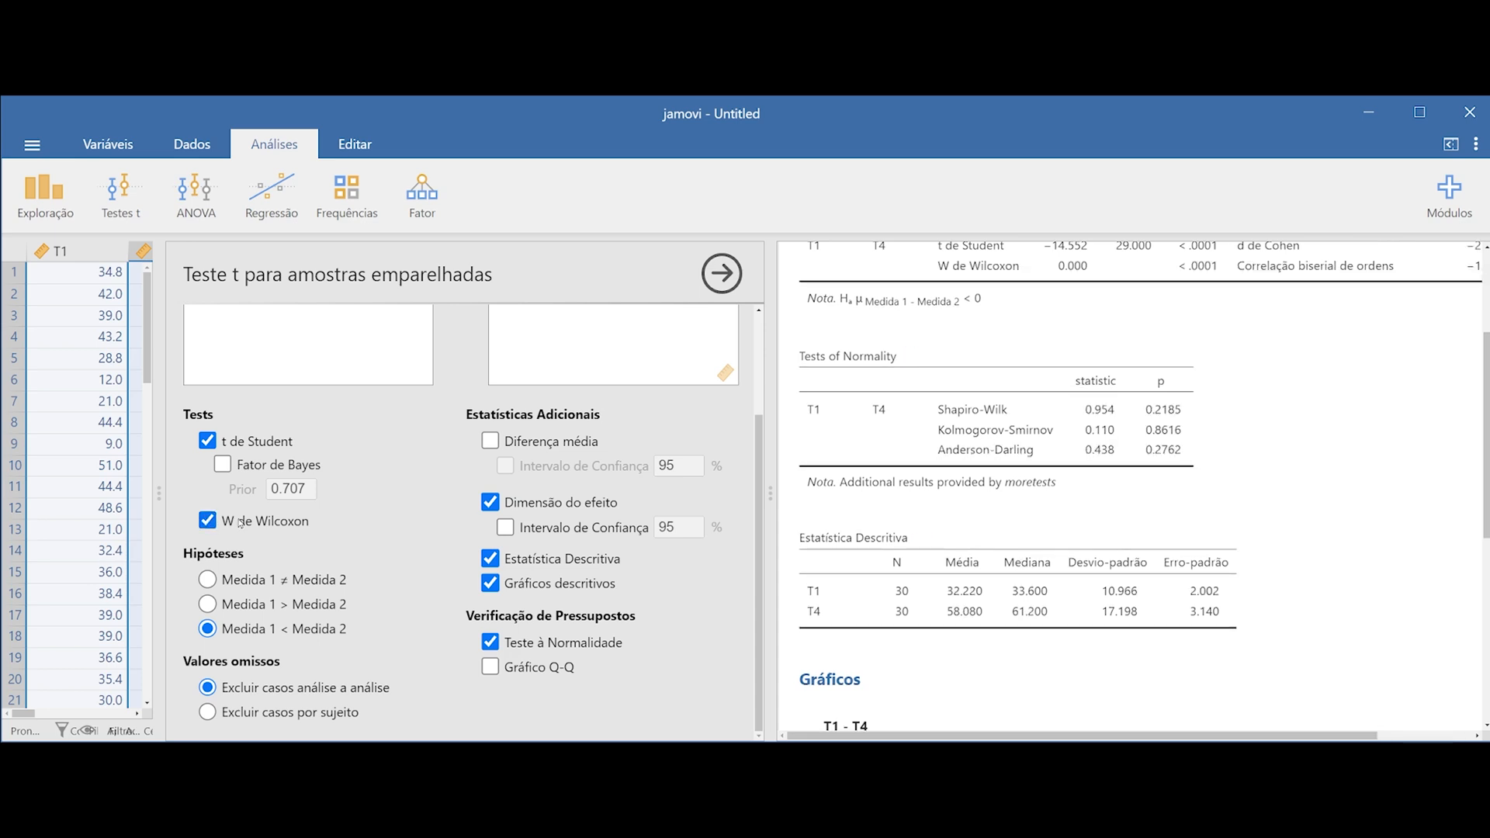
left_click(206, 447)
scroll(1156, 489, "up", 2)
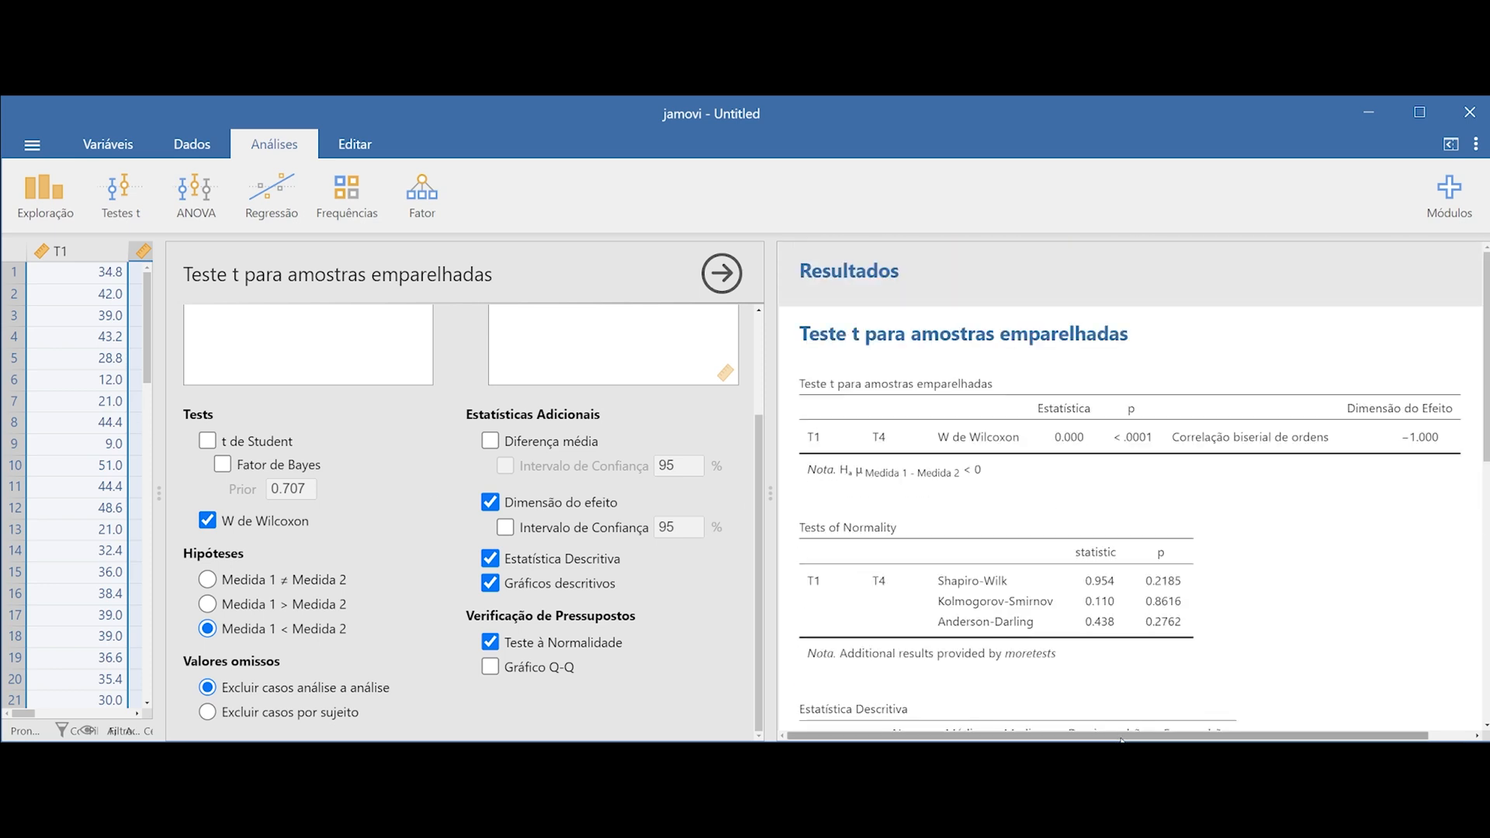